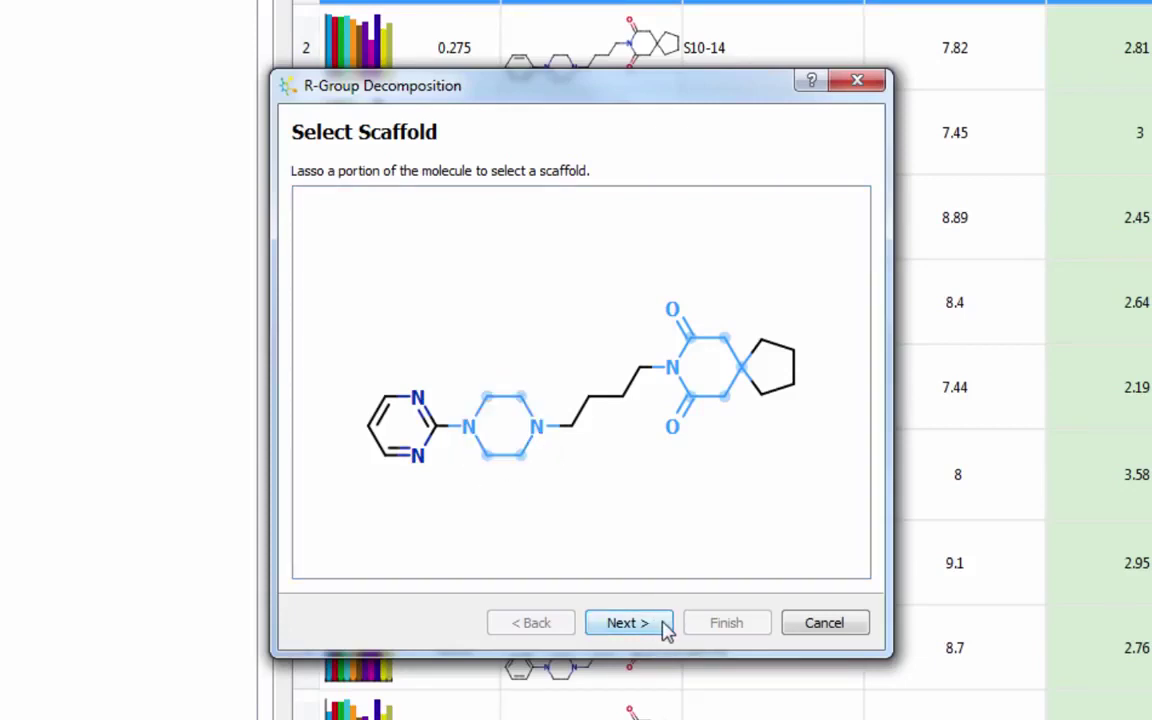
- Run the R-group decomposition with the selected piperazine and imide-ring scaffold, keeping the proposed R-groups and the name Analysis1
left_click(628, 623)
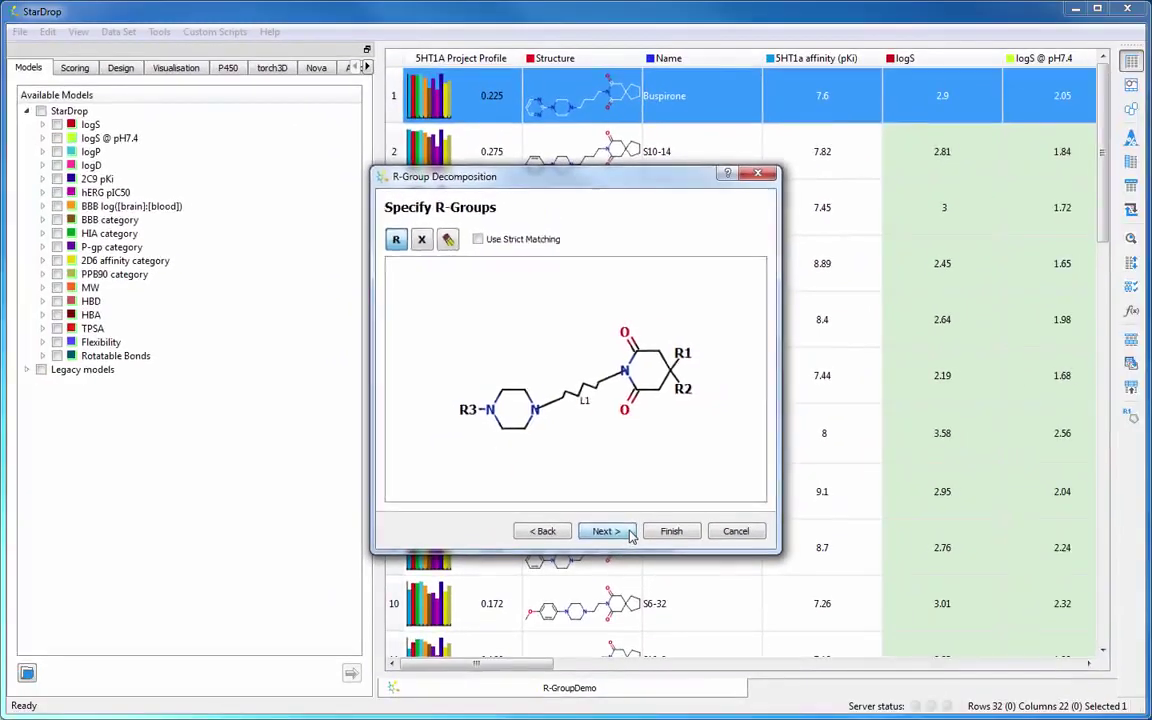
left_click(662, 625)
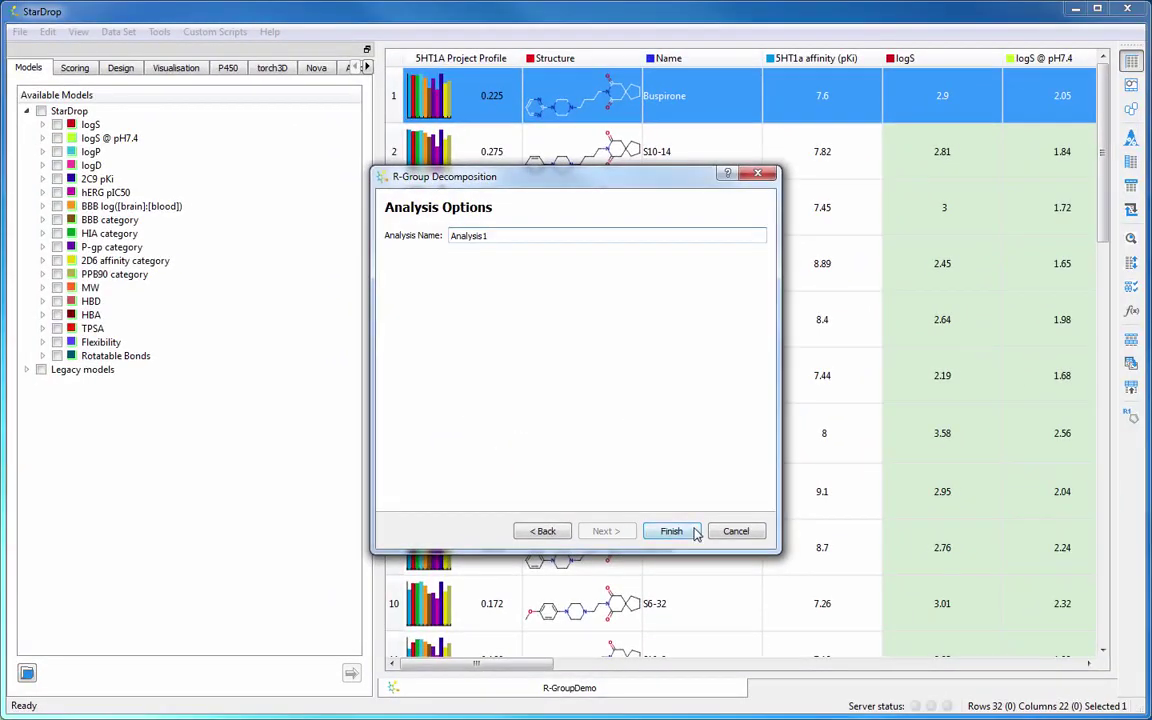
left_click(674, 534)
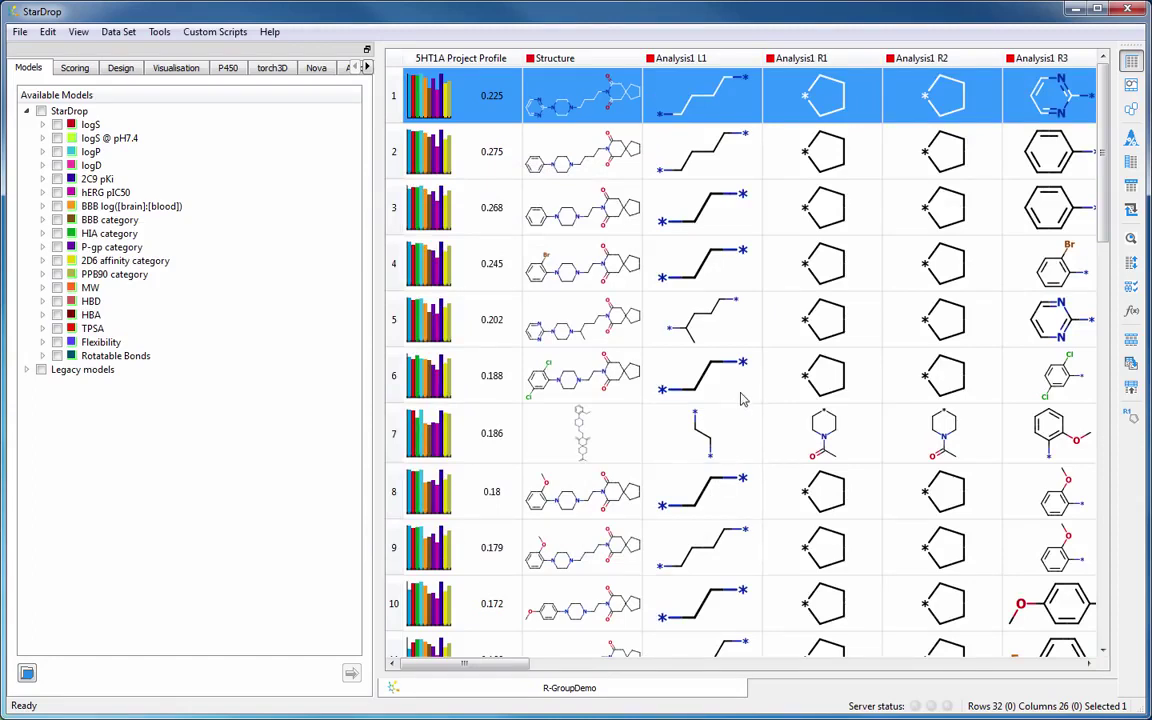
- View the R-group scaffold of the Analysis1 L1 column, dock its window above the models list, and close it
mouse_move(743, 393)
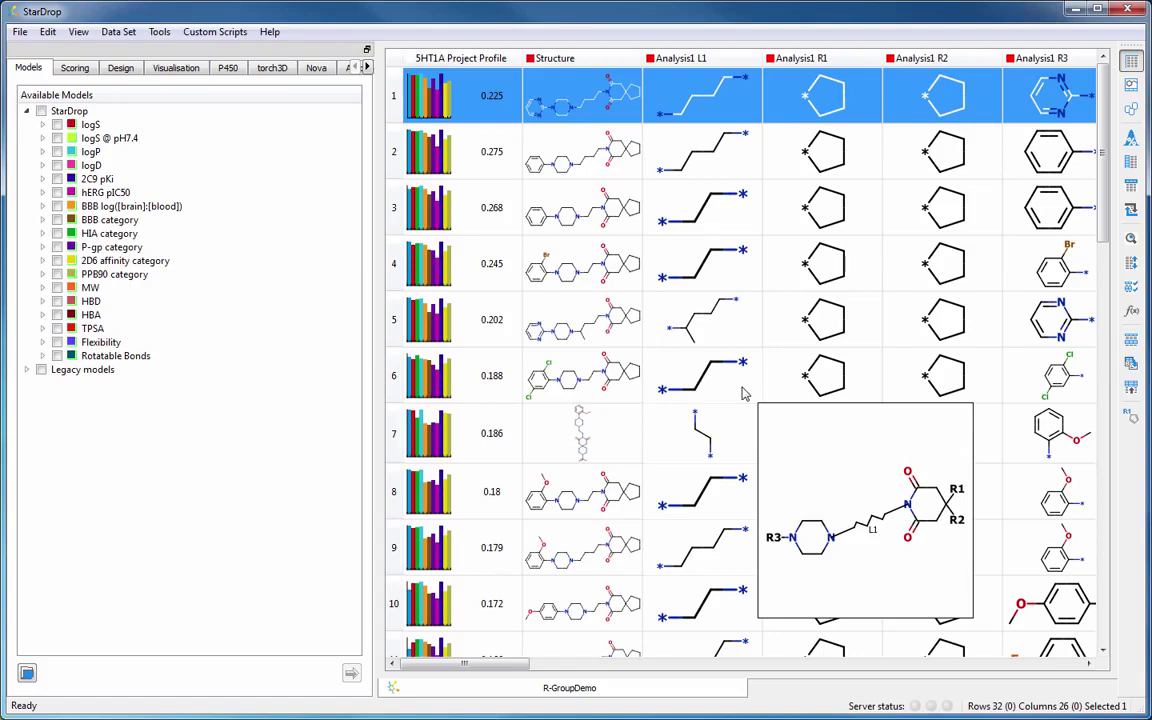
left_click(740, 62)
right_click(740, 63)
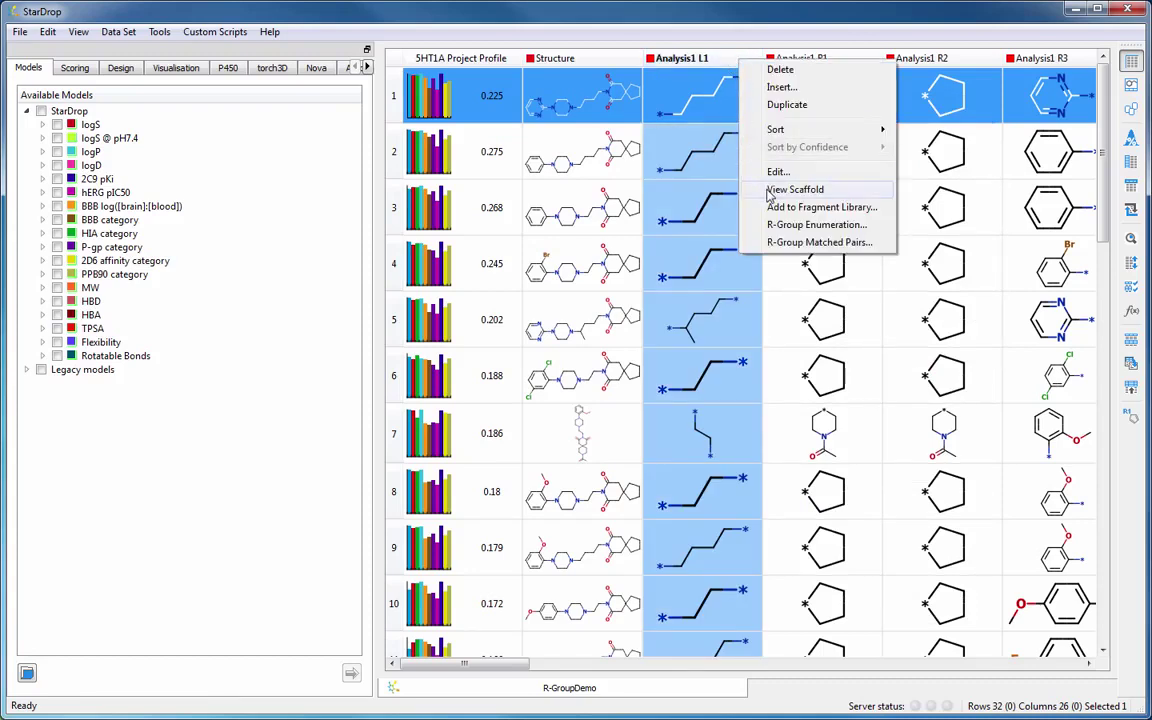
left_click(770, 257)
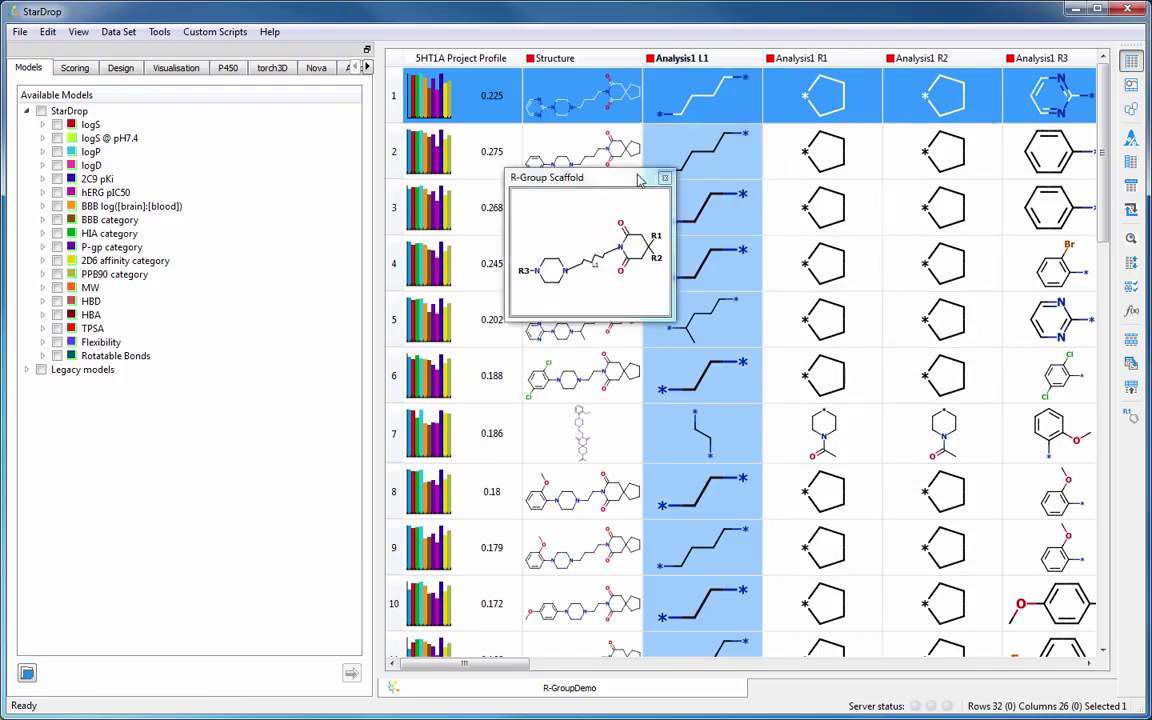
left_click_drag(636, 177, 358, 67)
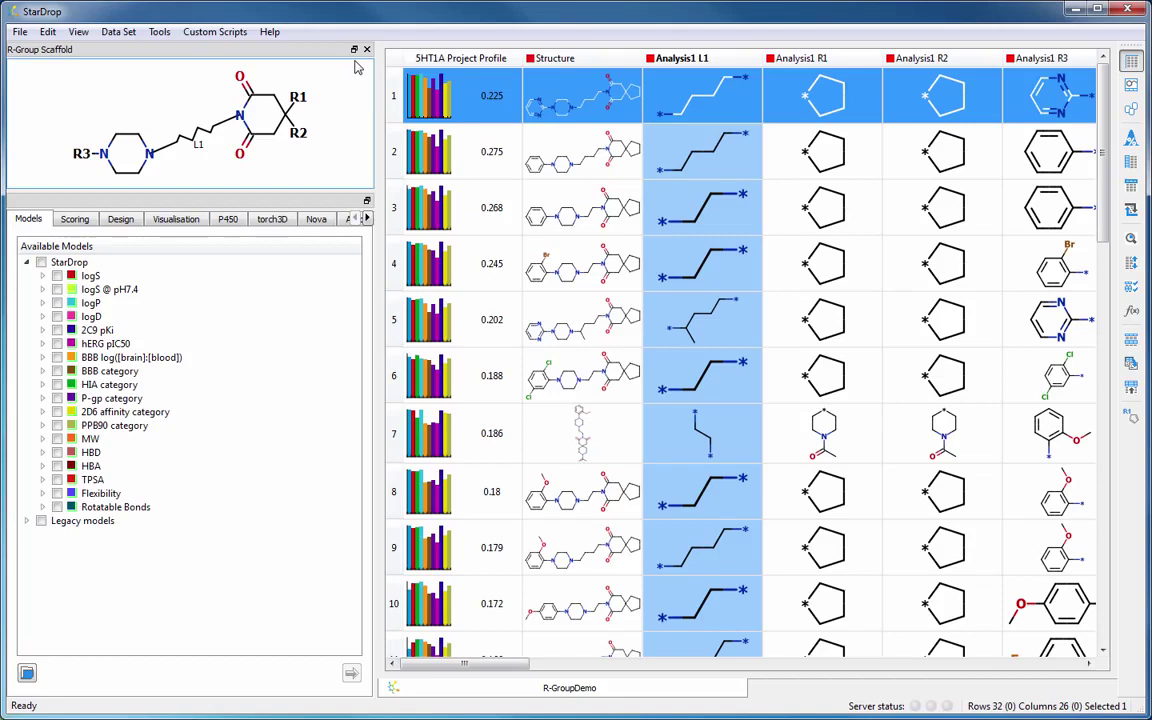
left_click(366, 49)
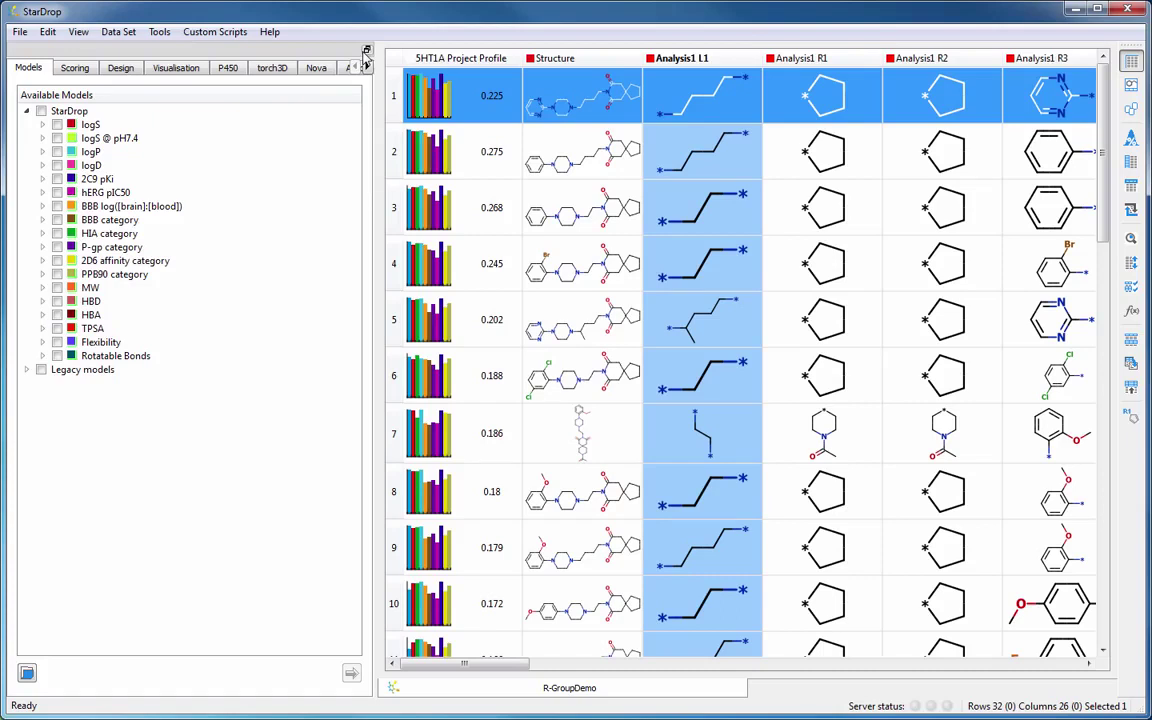
- Visualise the Analysis1 R3 column as a box plot against 5HT1a affinity (pKi)
left_click(182, 74)
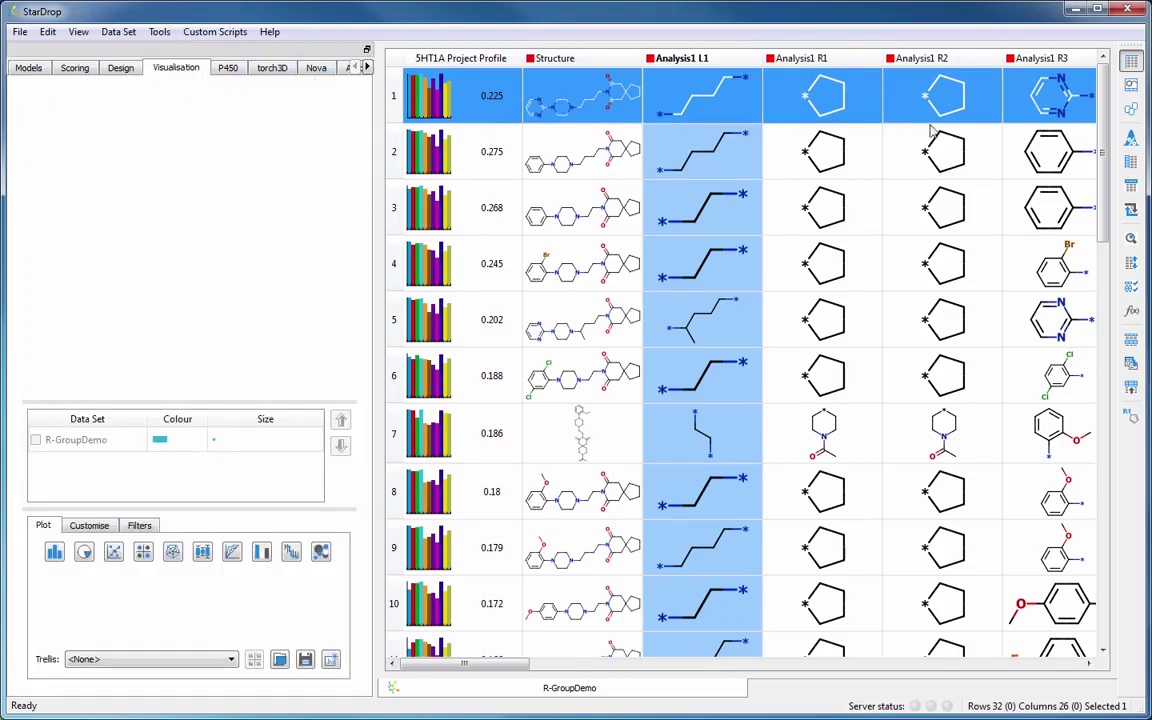
left_click(1043, 59)
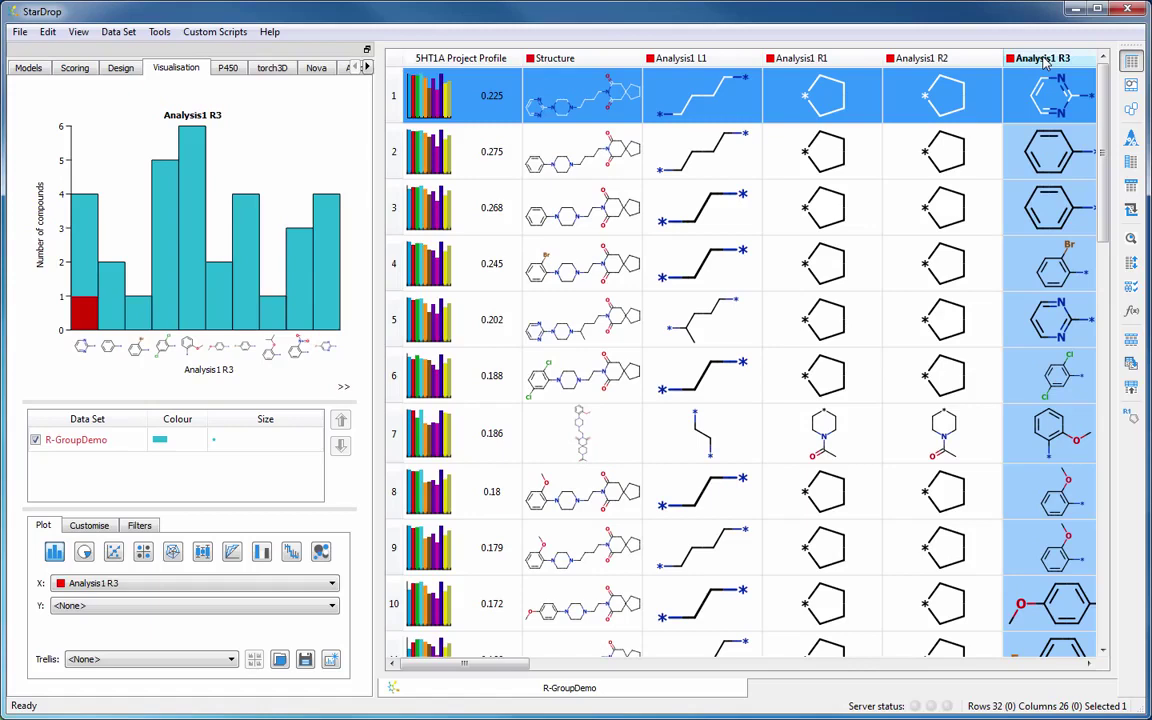
left_click(203, 553)
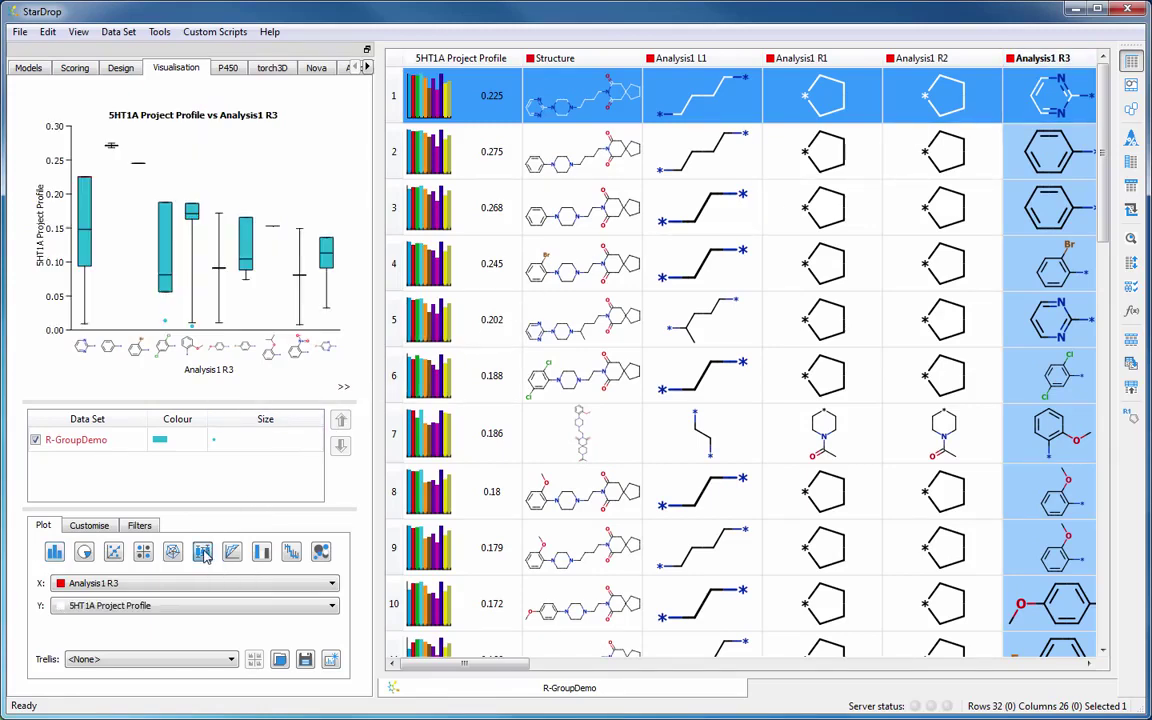
left_click(198, 606)
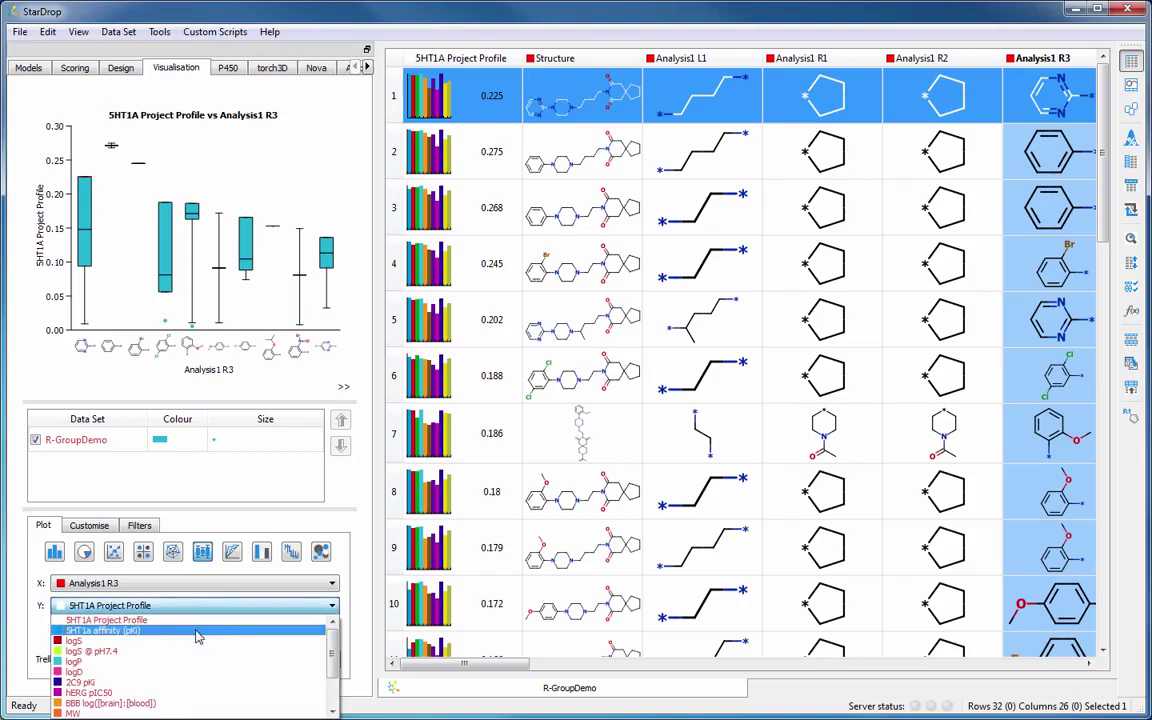
left_click(198, 636)
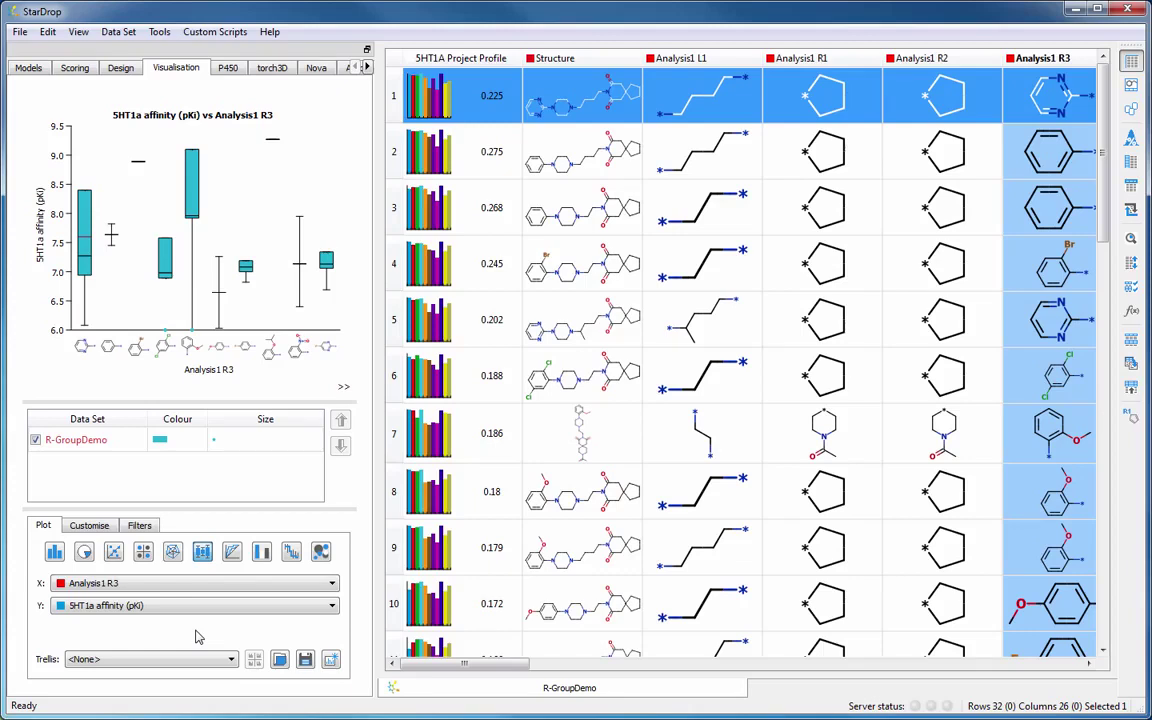
- Switch to a grid plot of Analysis1 R3 against Analysis1 L1 and colour its points by 5HT1a affinity (pKi)
left_click(143, 553)
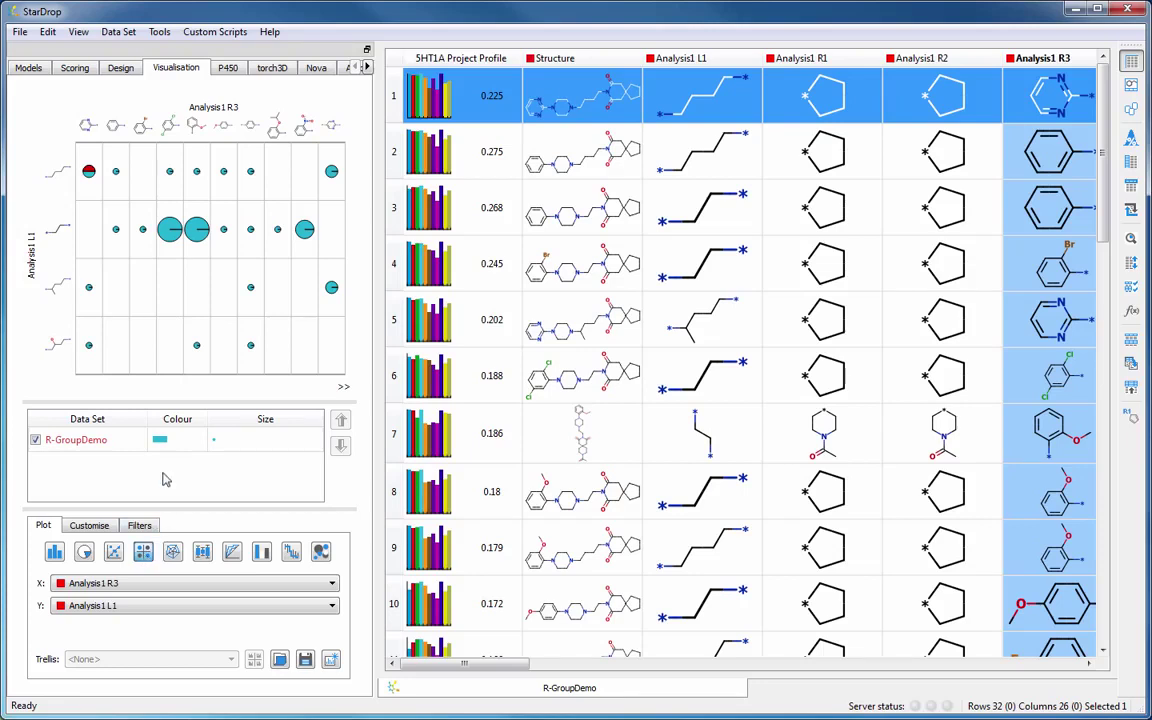
double_click(160, 440)
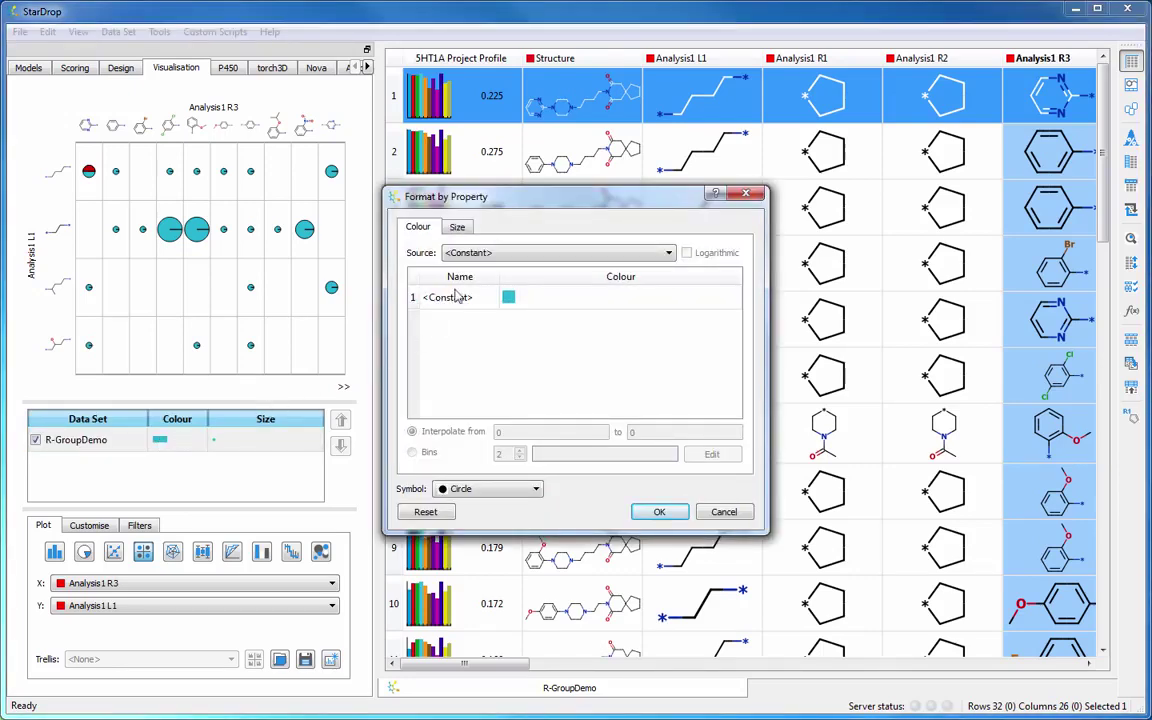
left_click(486, 254)
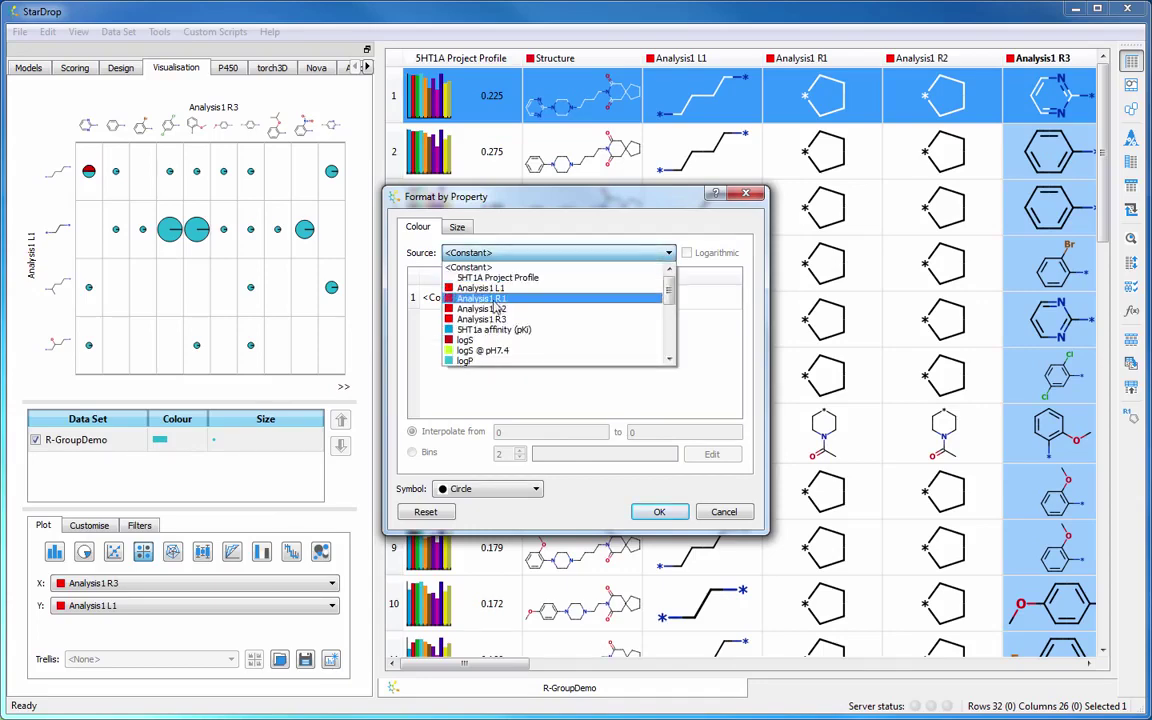
left_click(495, 330)
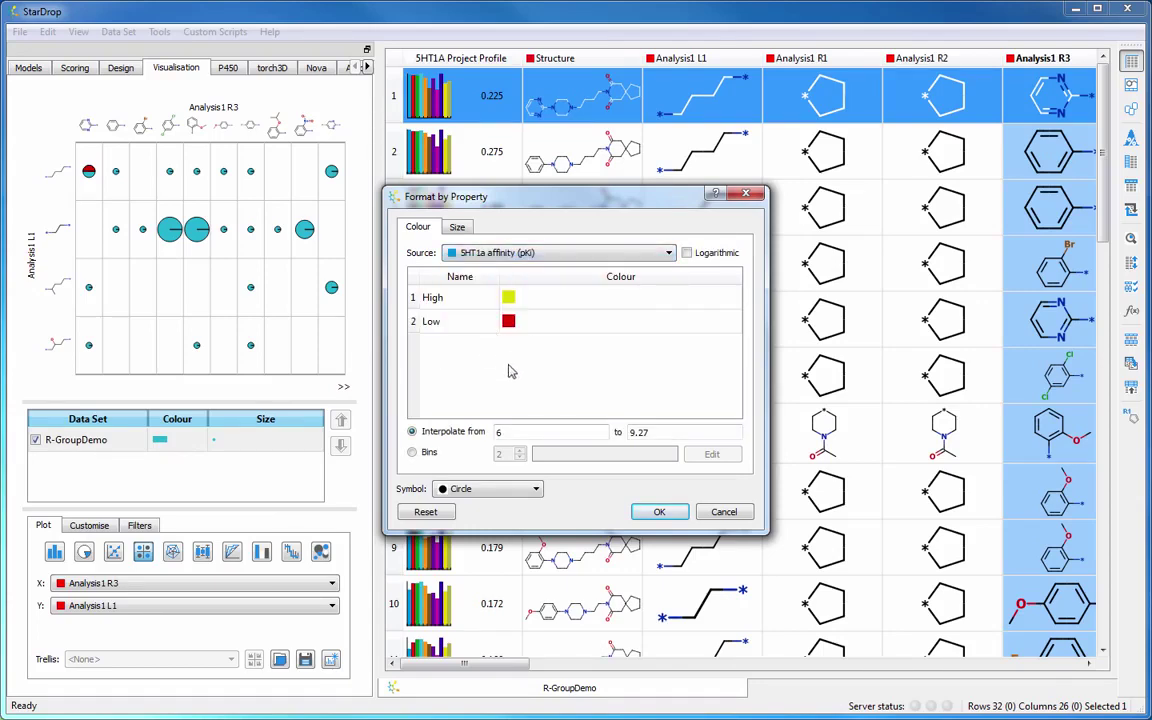
left_click(658, 514)
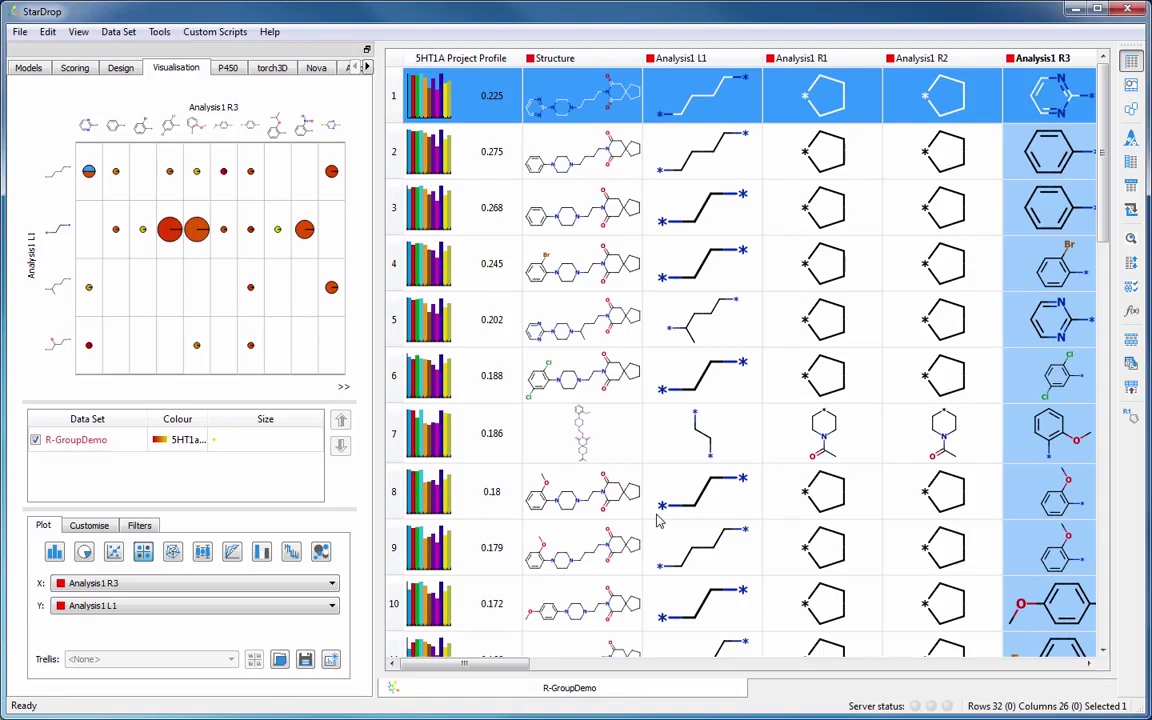
- Size the grid plot's points by logS
double_click(249, 442)
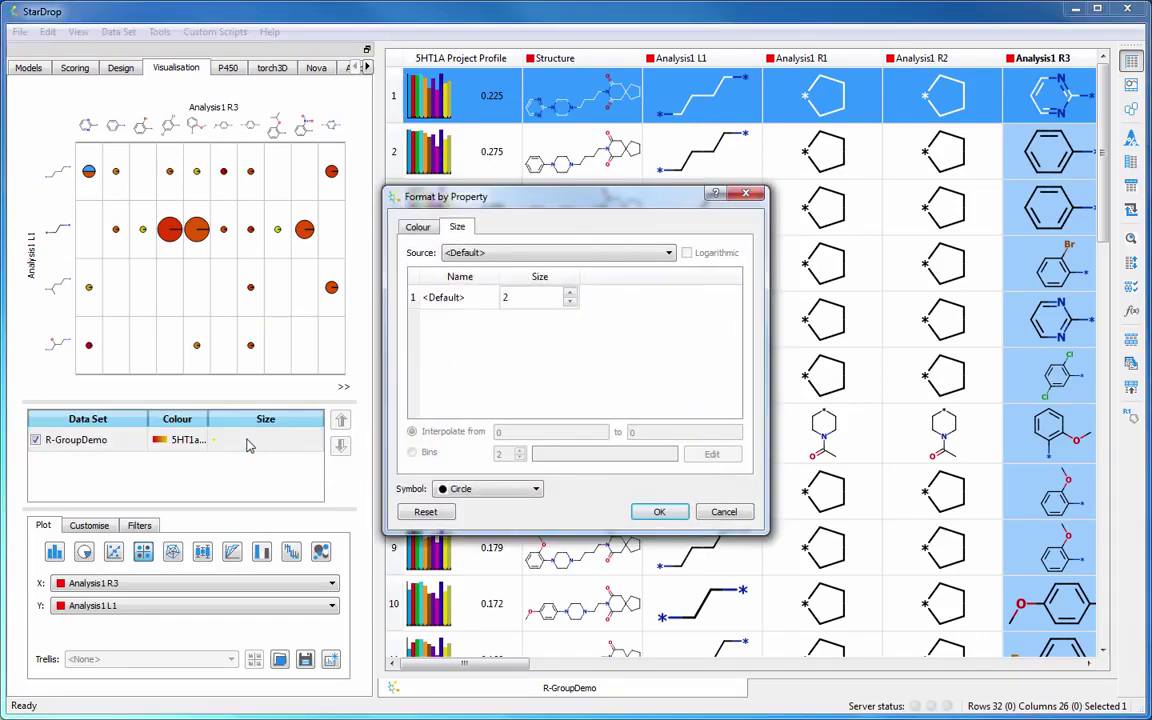
left_click(560, 258)
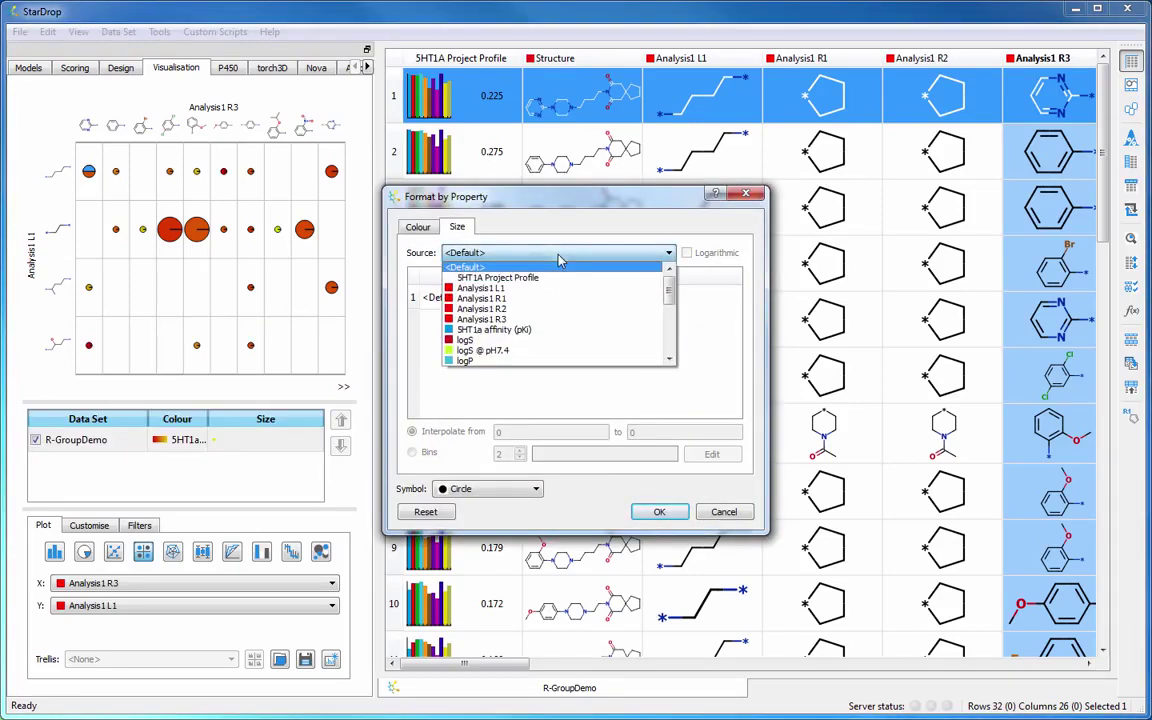
left_click(516, 347)
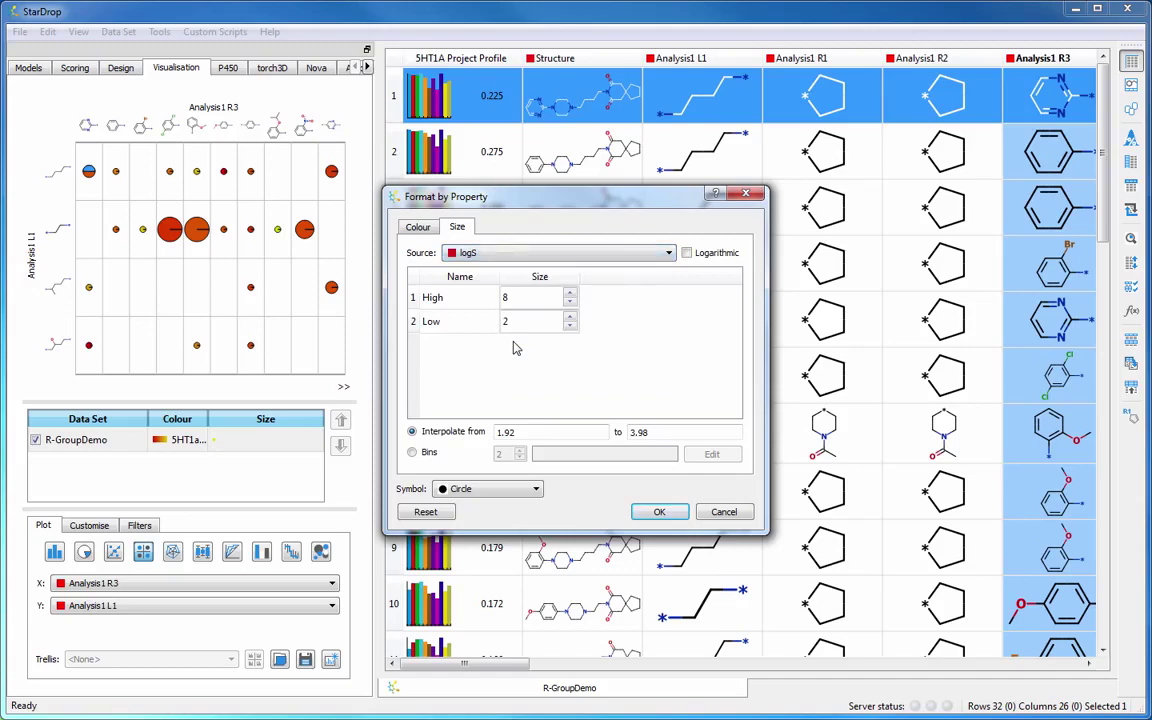
left_click(659, 511)
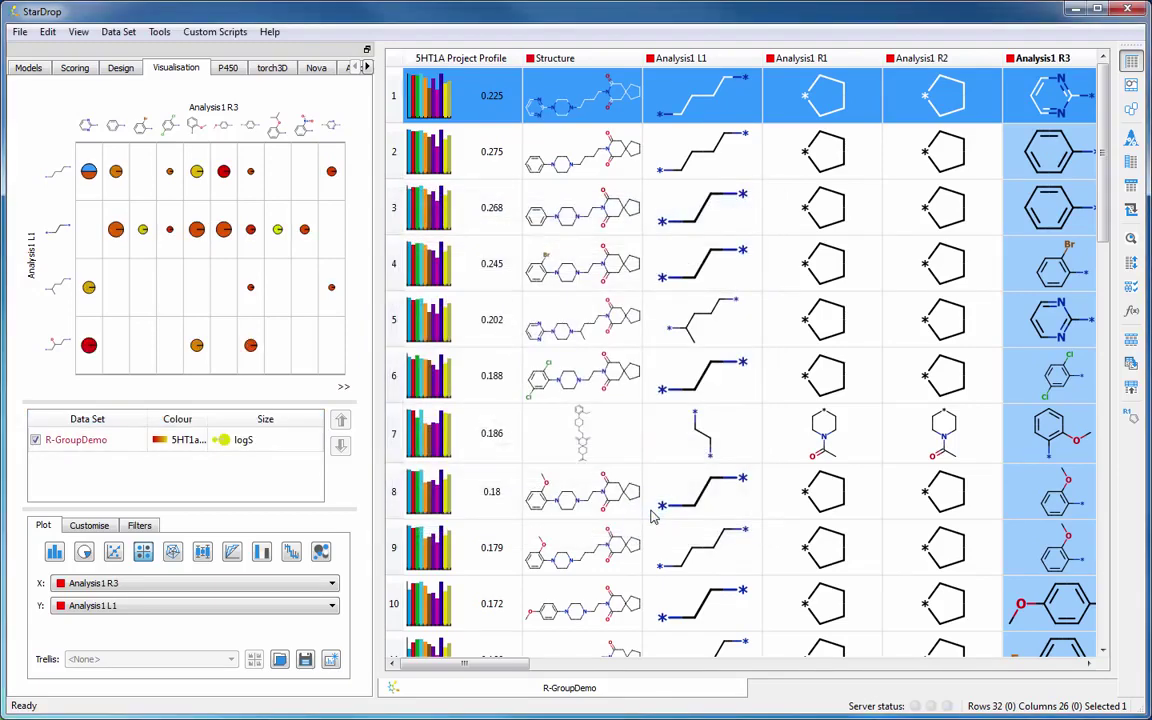
- Review the scaling and display type options available for customising the grid plot
left_click(90, 526)
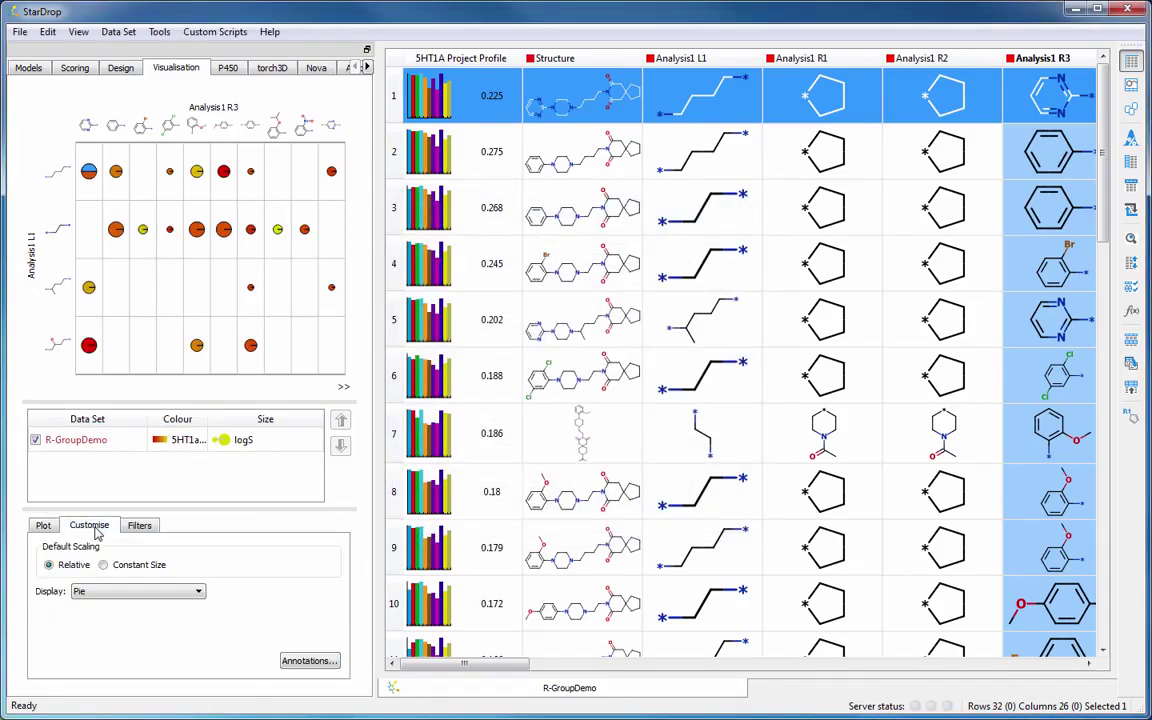
left_click(186, 592)
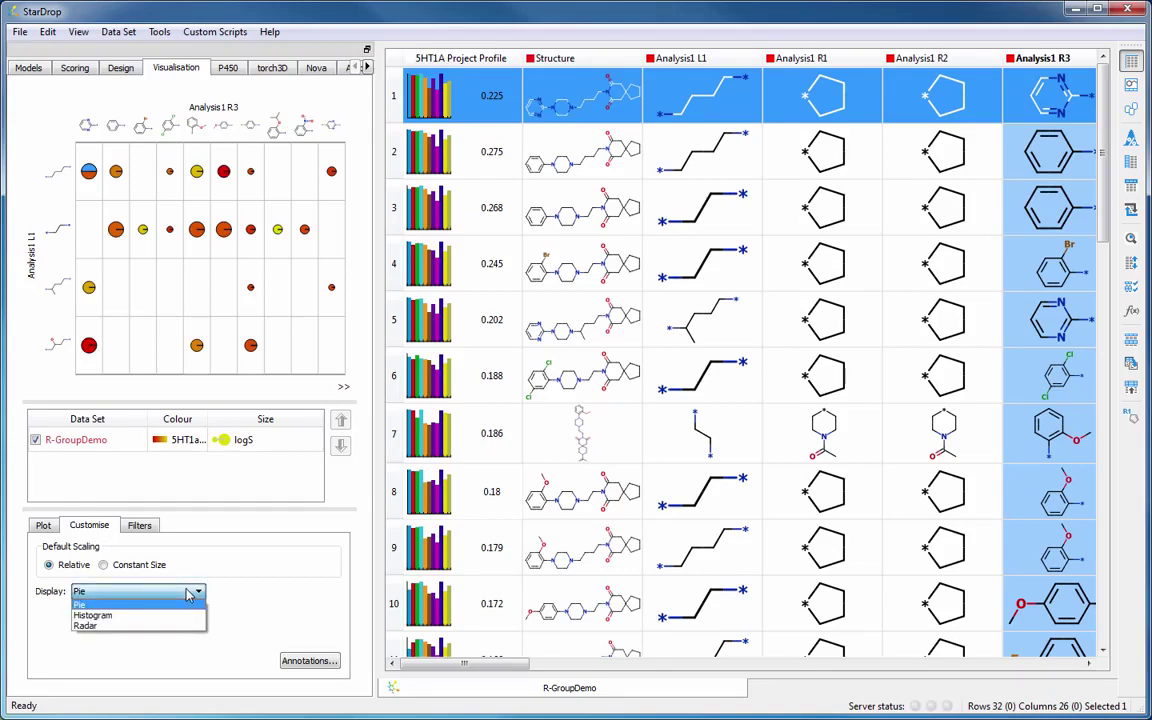
left_click(44, 526)
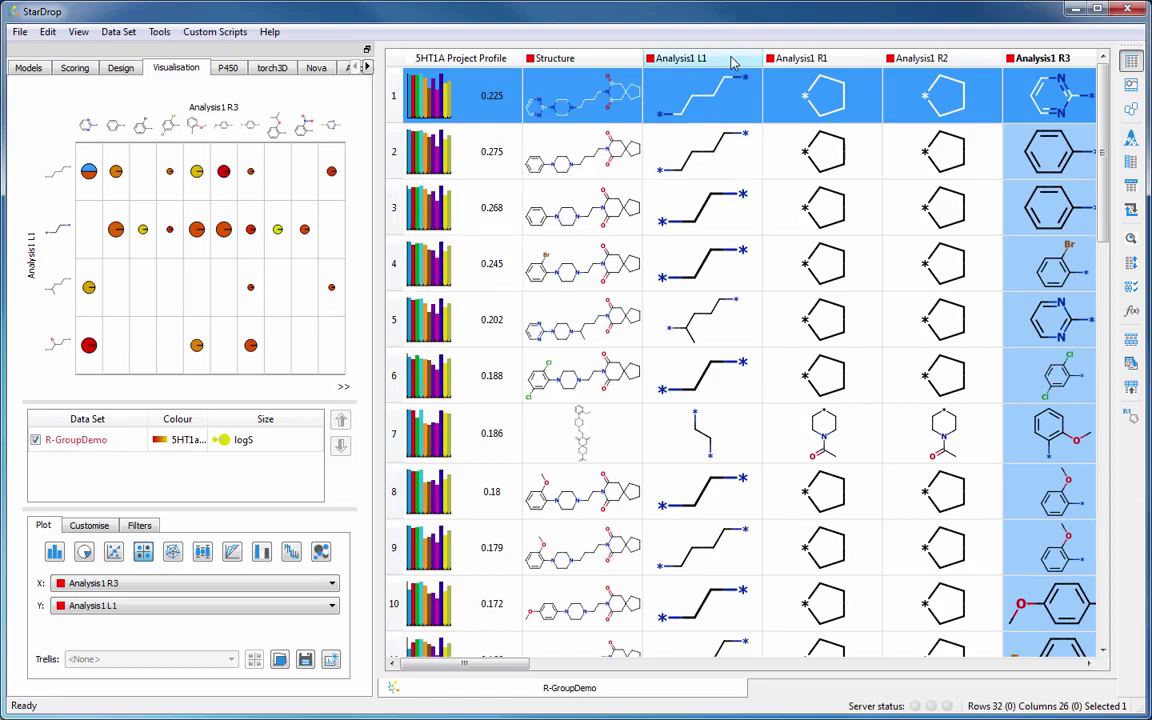
- Generate all possible R-group combinations for Analysis1 with R-Group Enumeration
right_click(733, 59)
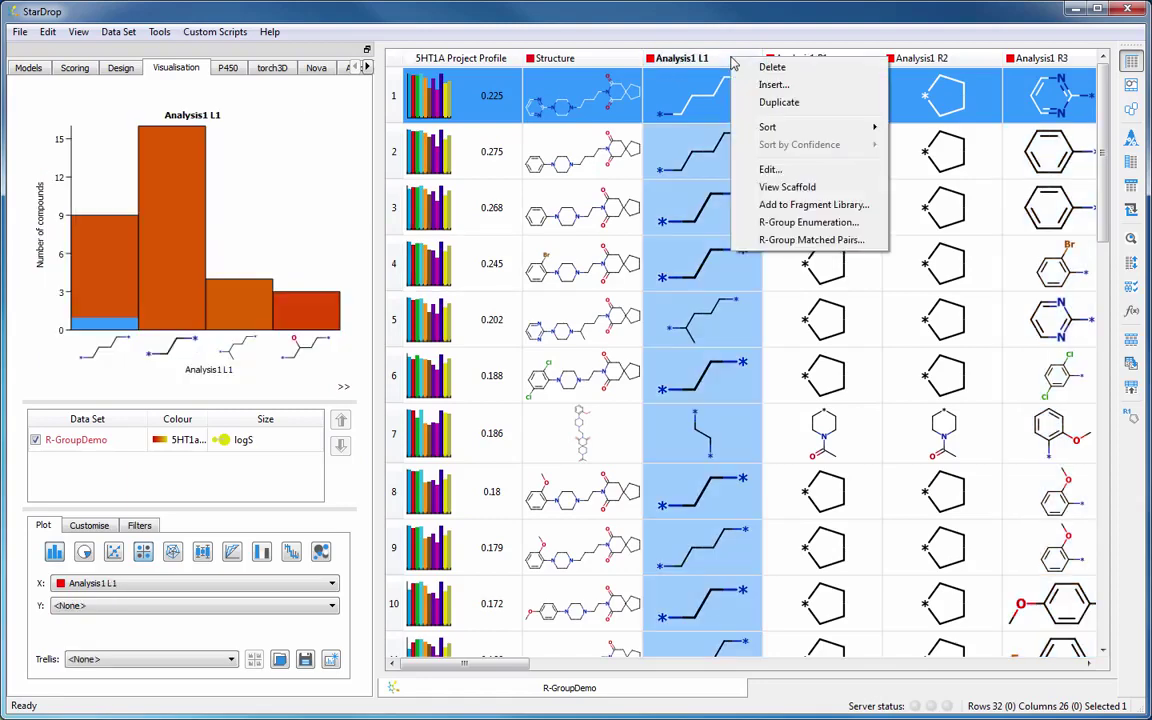
left_click(807, 223)
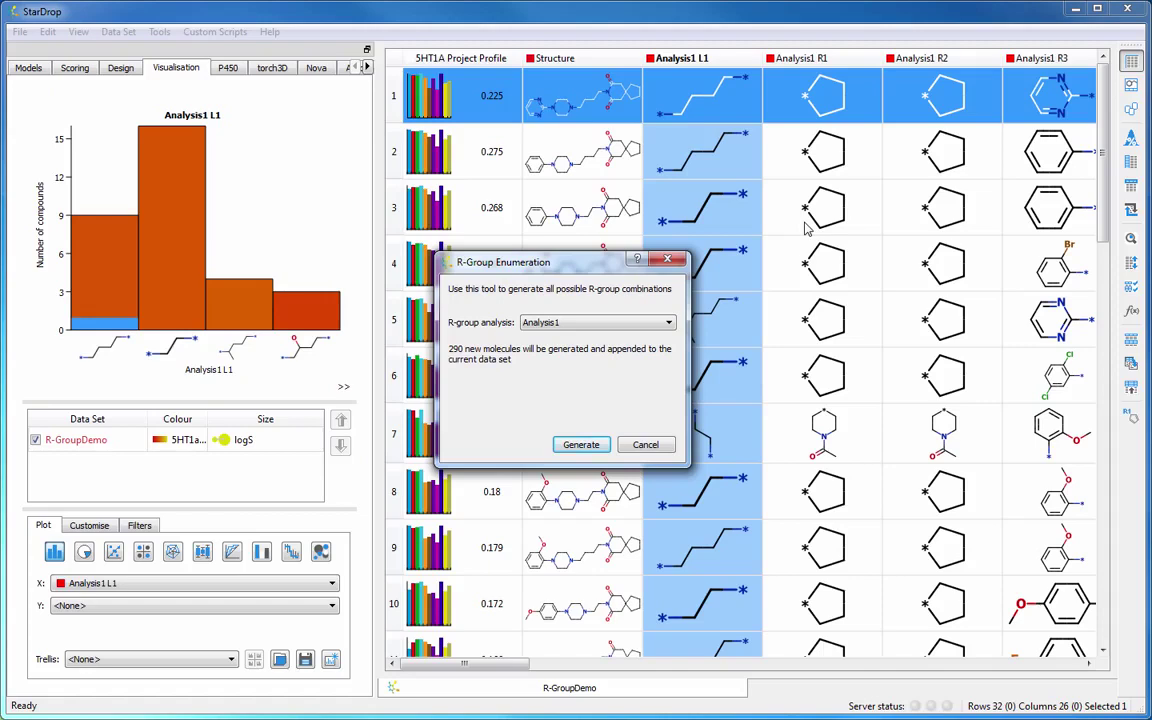
left_click(581, 445)
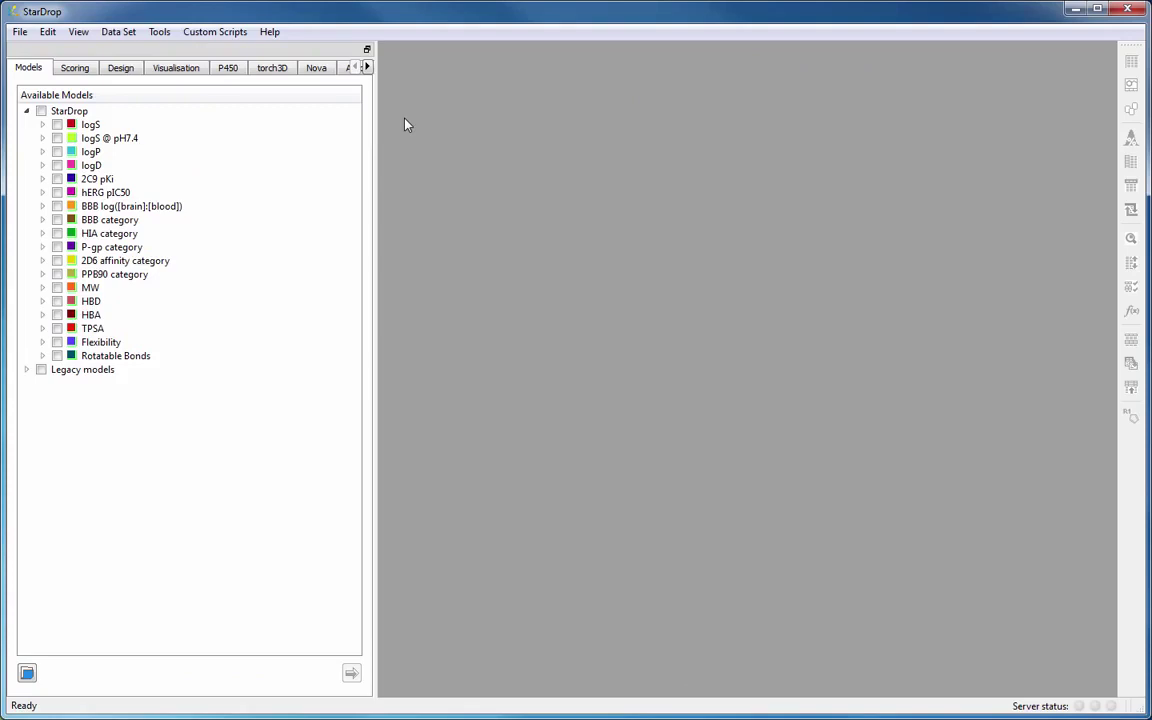
- Open the data set R-GroupDemo_multiscaffold.add from the R-Group analysis folder
left_click(20, 32)
left_click(48, 52)
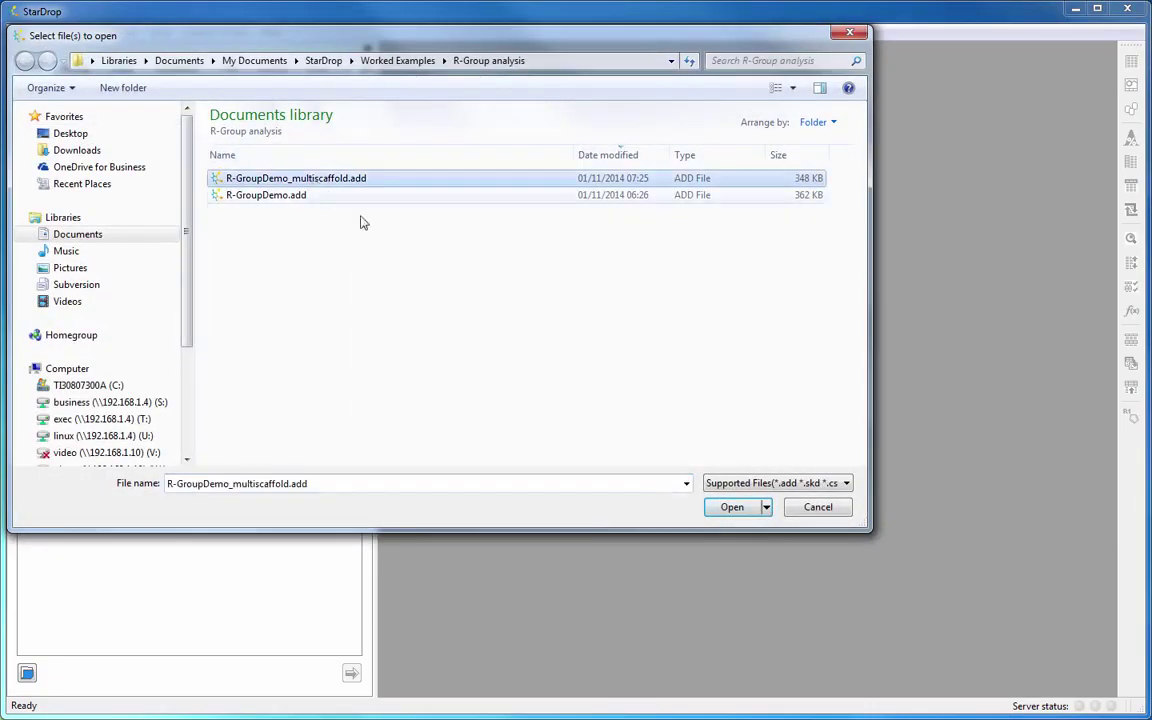
left_click(731, 509)
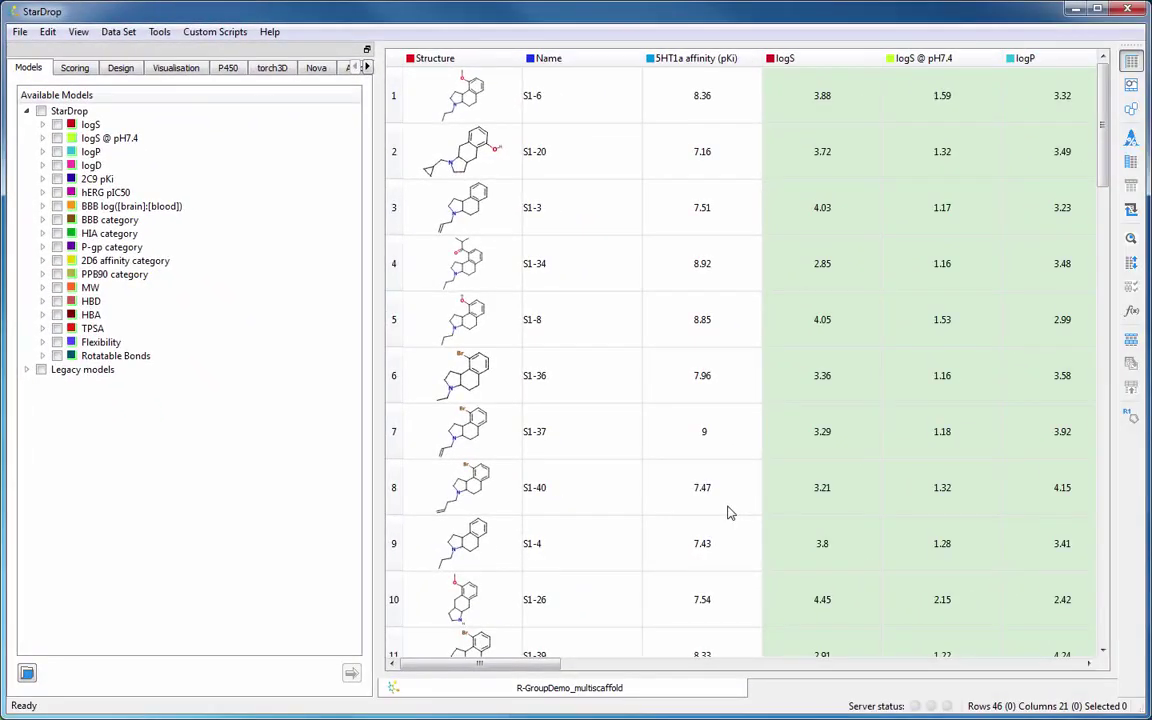
- Start an R-group decomposition on compounds S1-6 and S1-20, lassoing the fused three-ring system of S1-6 as the scaffold
left_click(395, 100)
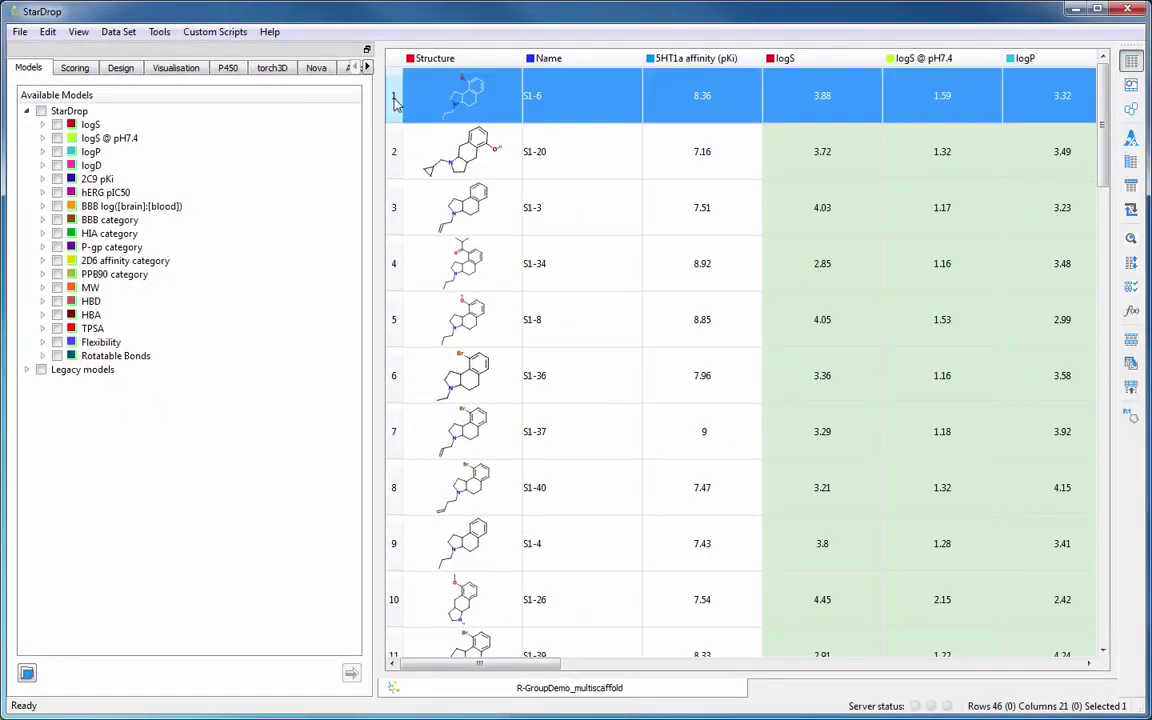
left_click(395, 150, "ctrl")
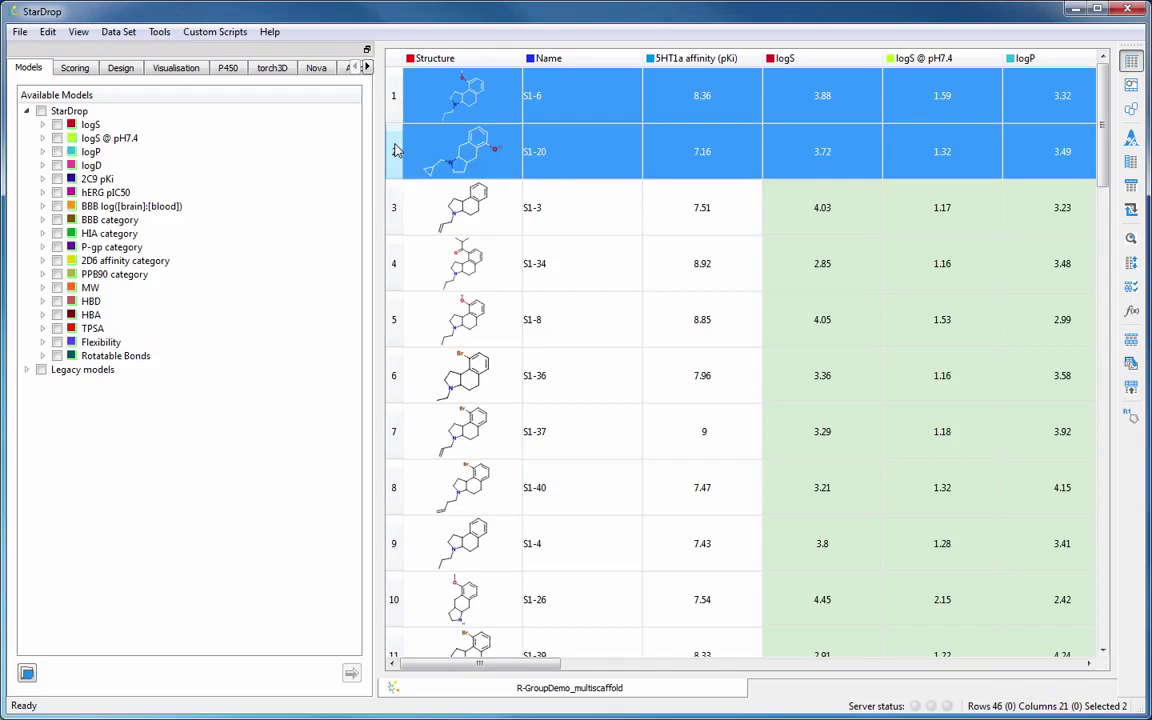
left_click(1126, 417)
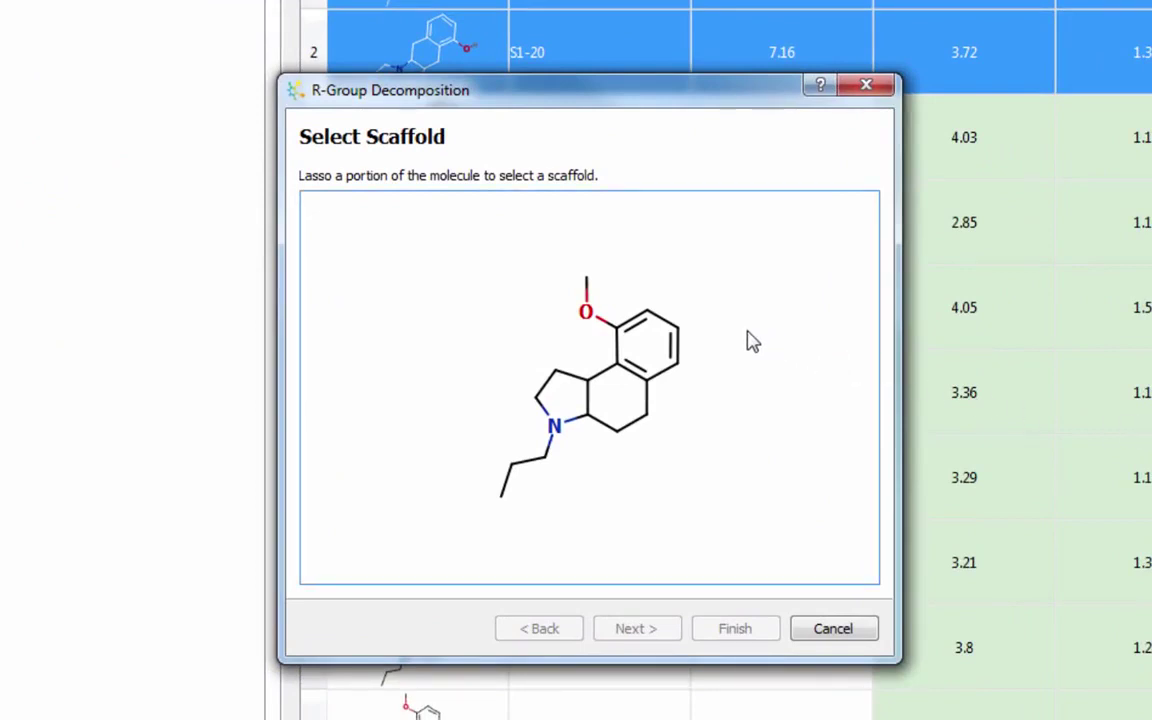
mouse_move(720, 322)
left_mouse_down()
mouse_move(656, 303)
mouse_move(617, 320)
mouse_move(580, 363)
mouse_move(533, 388)
mouse_move(532, 424)
mouse_move(576, 462)
mouse_move(672, 422)
mouse_move(706, 324)
left_mouse_up()
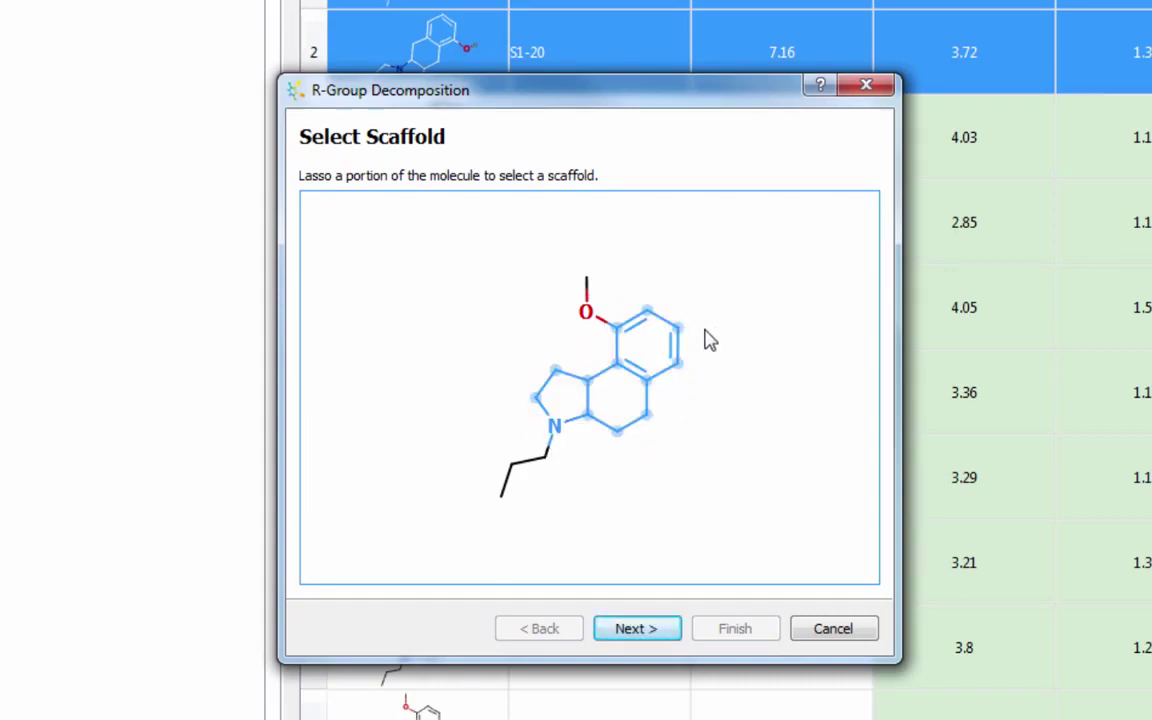
left_click(637, 628)
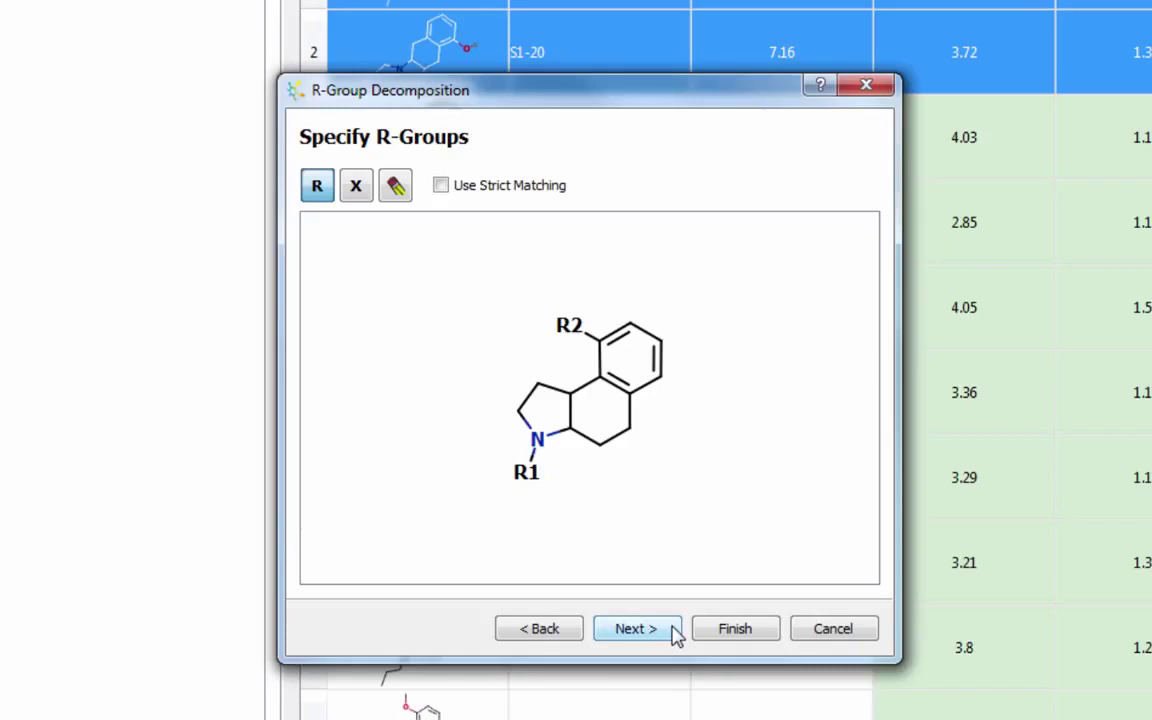
- Accept the first scaffold's R-groups and lasso the fused three-ring system of S1-20, including the ring nitrogen, as the second scaffold
left_click(675, 632)
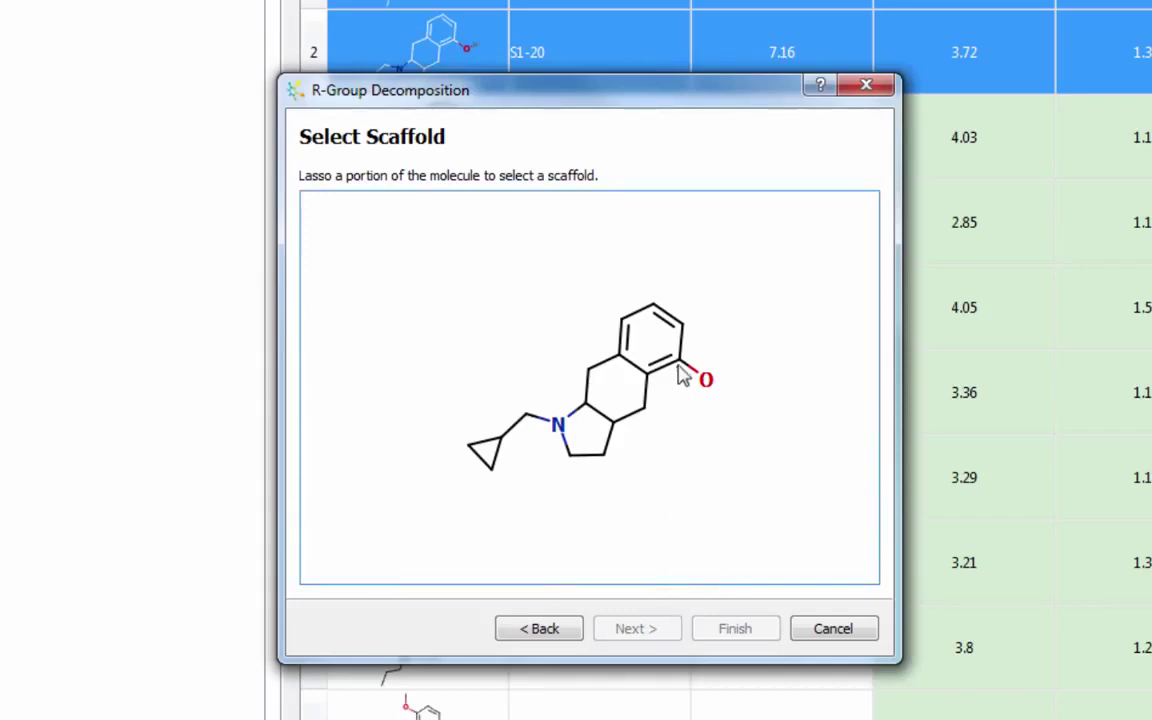
mouse_move(684, 373)
left_mouse_down()
mouse_move(700, 333)
mouse_move(646, 272)
mouse_move(550, 408)
mouse_move(553, 467)
mouse_move(656, 450)
mouse_move(684, 393)
left_mouse_up()
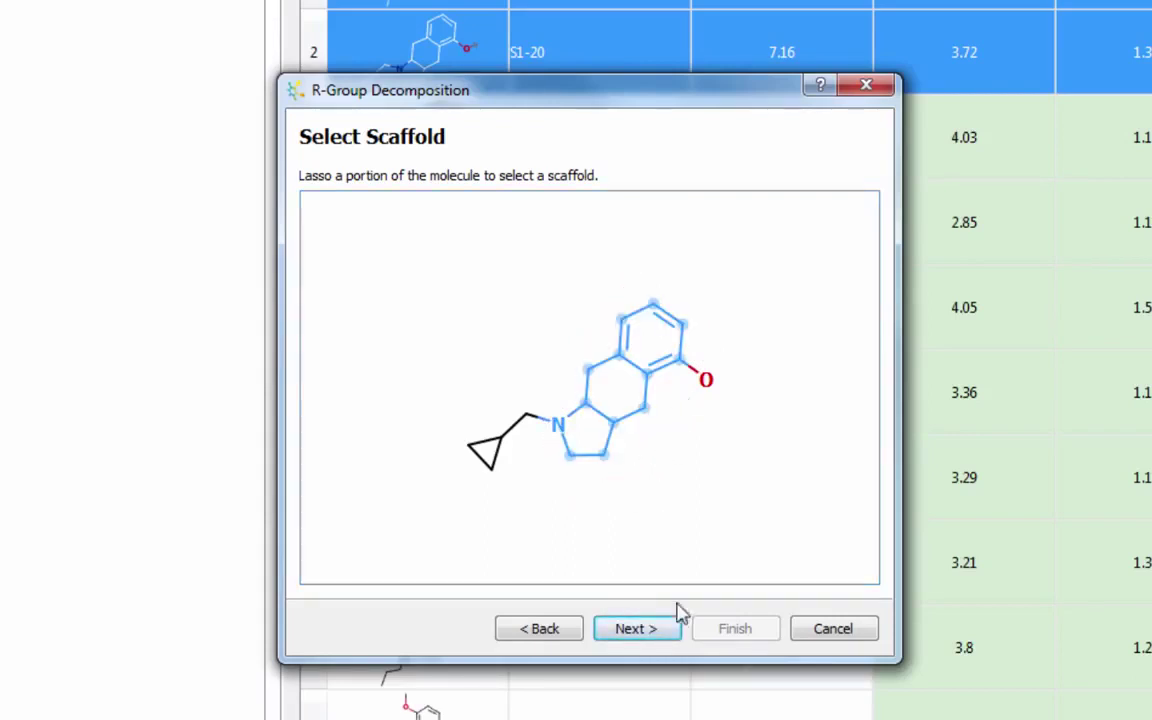
left_click(679, 636)
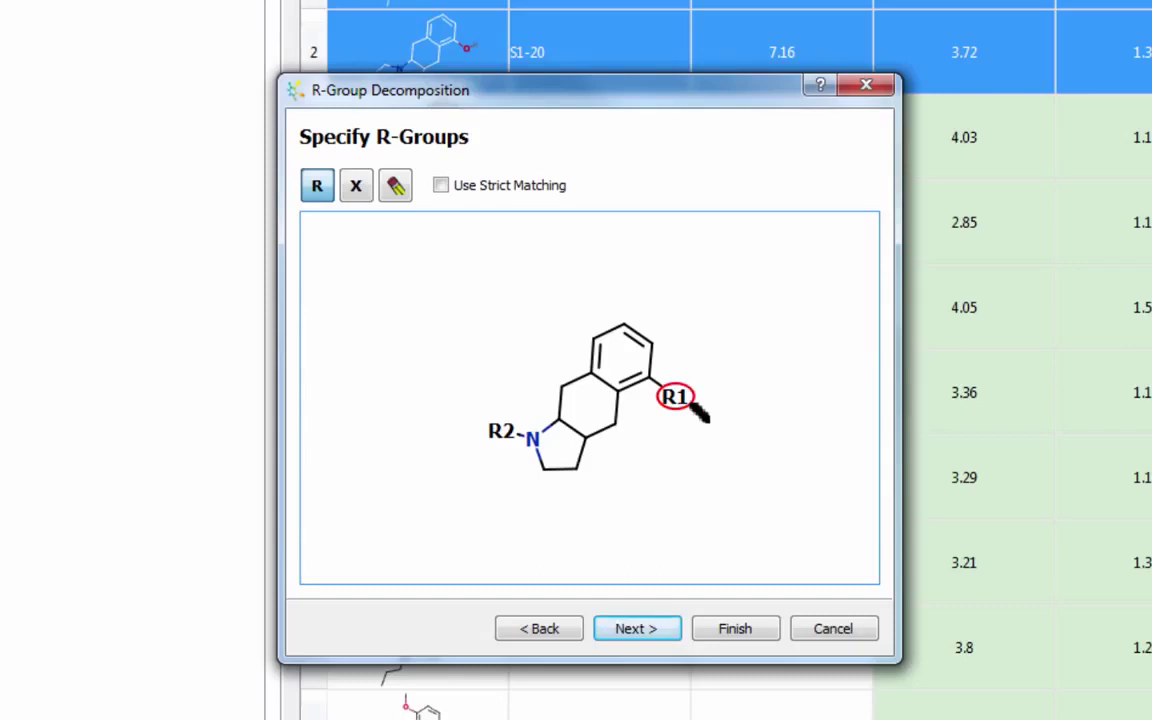
- Relabel the second scaffold's R-groups so that R2 is on the aromatic ring and R1 is on the nitrogen
left_click(691, 403)
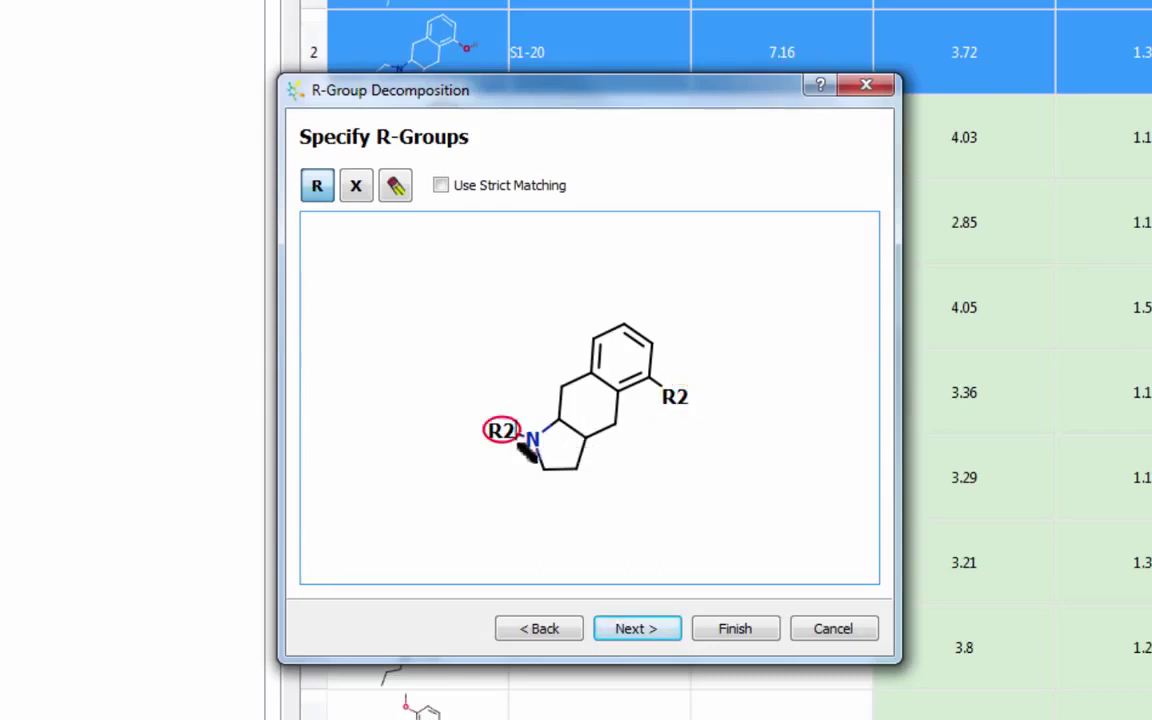
left_click(508, 433)
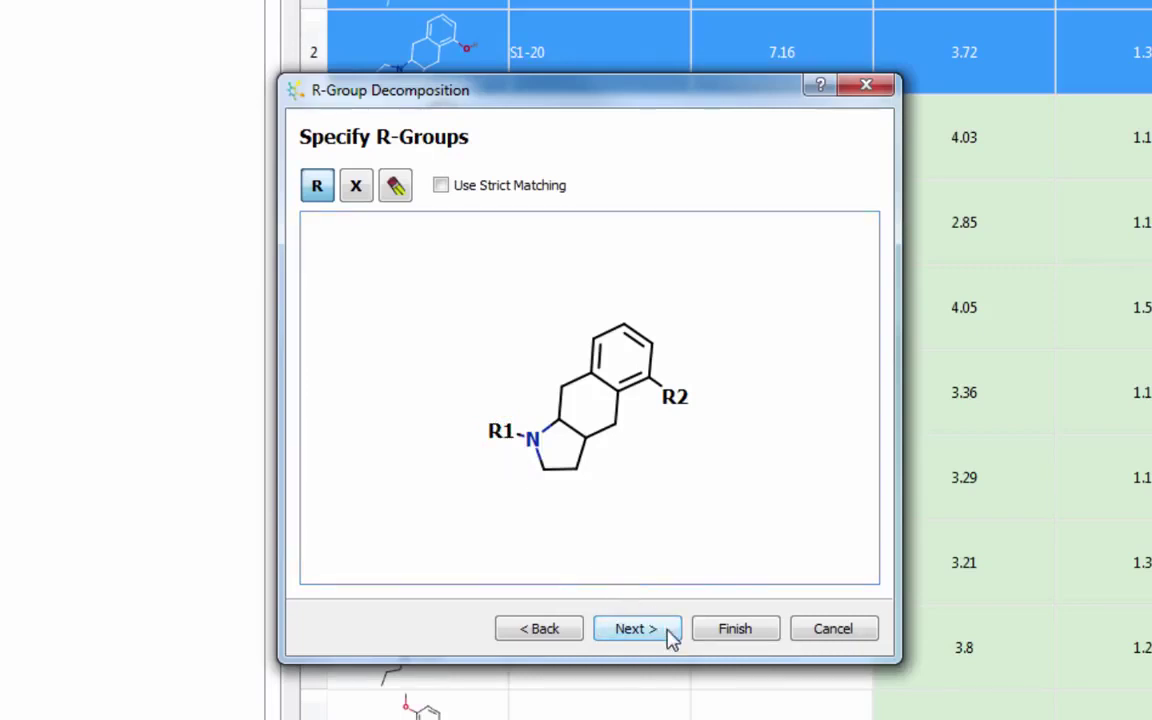
left_click(636, 628)
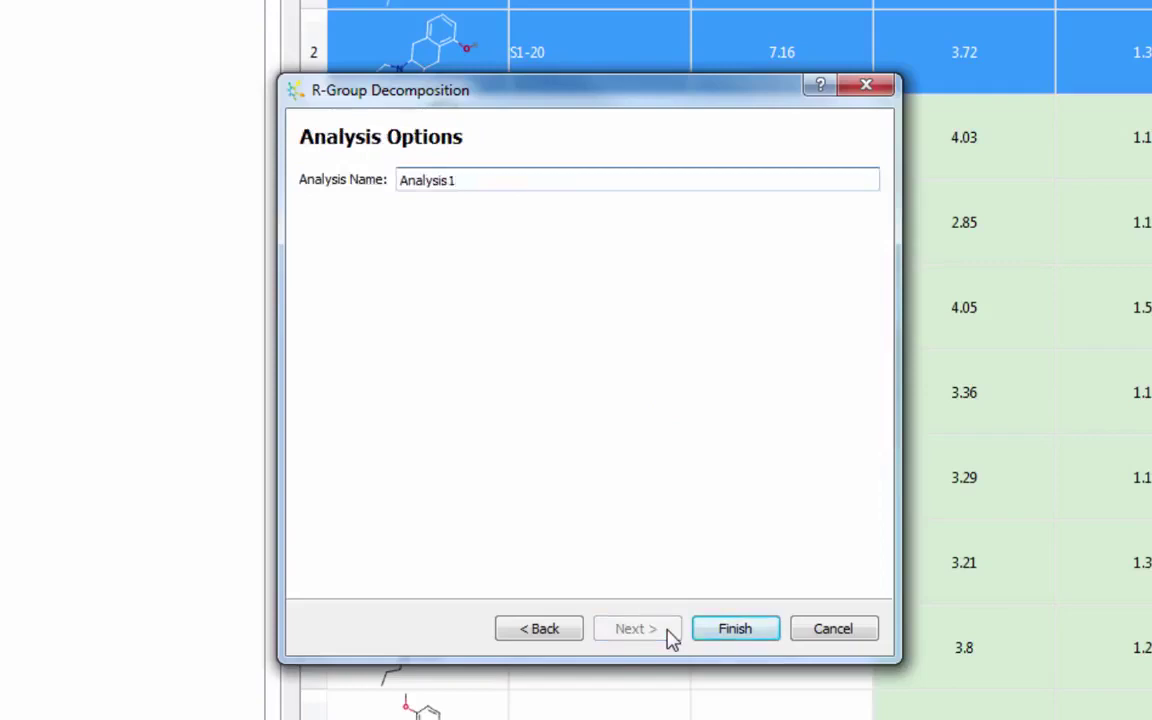
- Name the analysis "Multi-scaffold Analysis1" and run the R-group decomposition
left_click(400, 181)
type("Mu")
type("lti-scaffo")
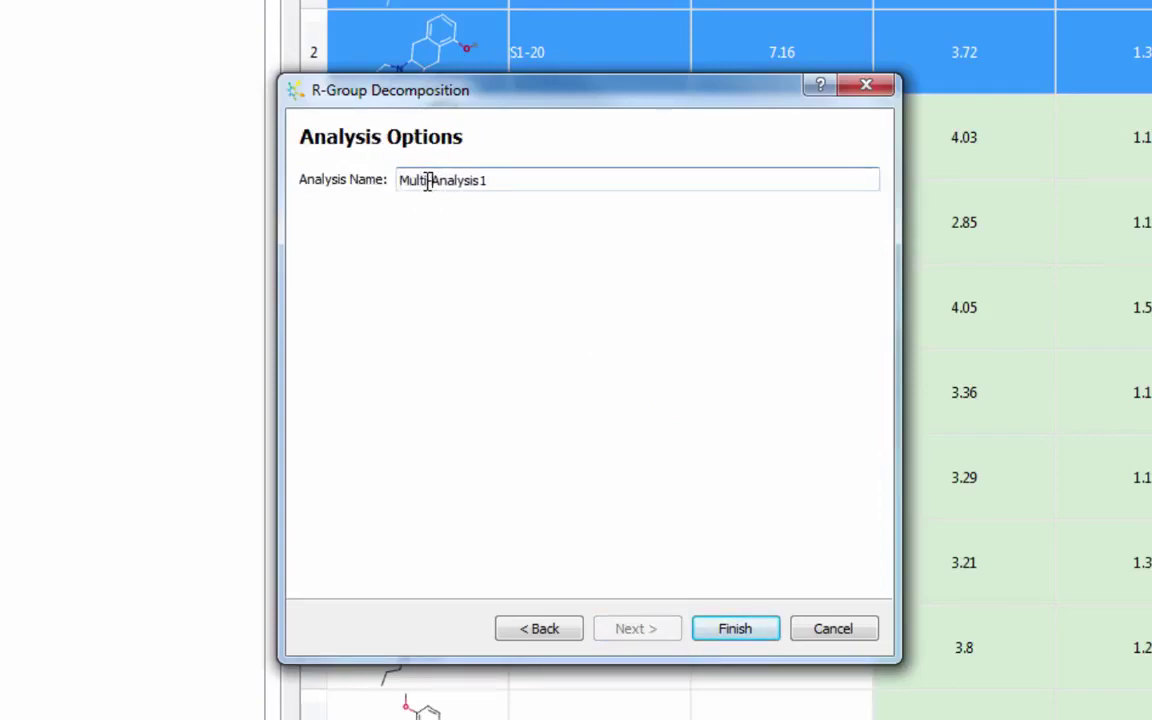
type("ld")
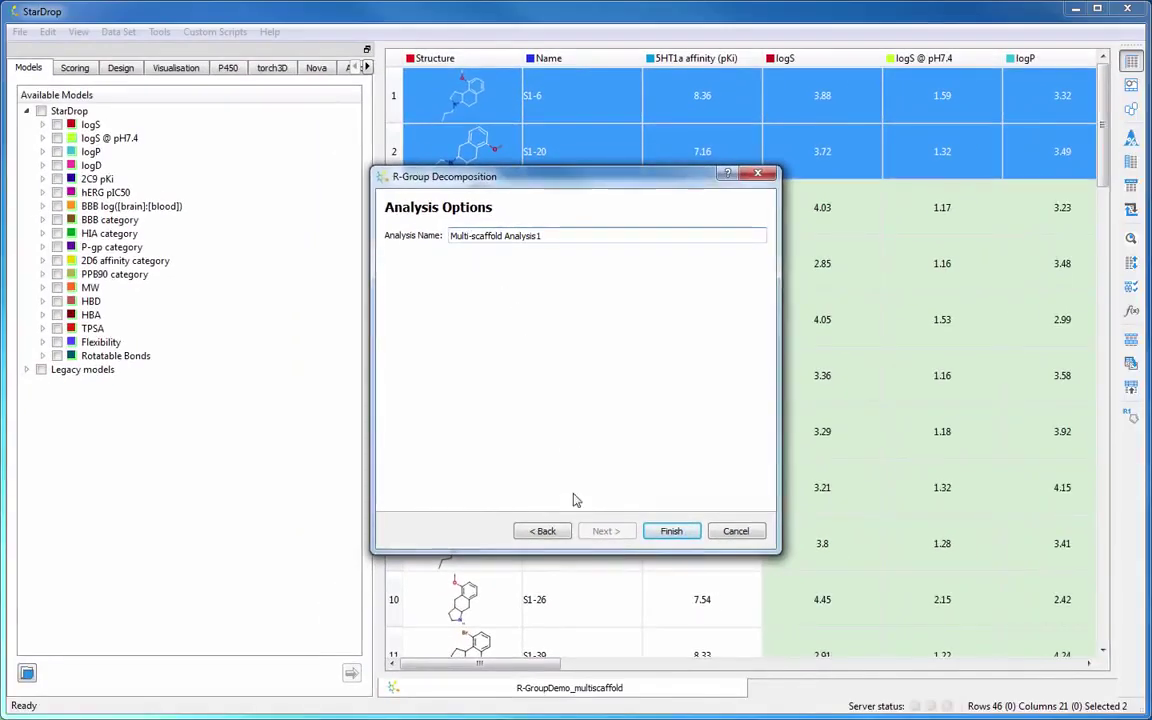
left_click(668, 531)
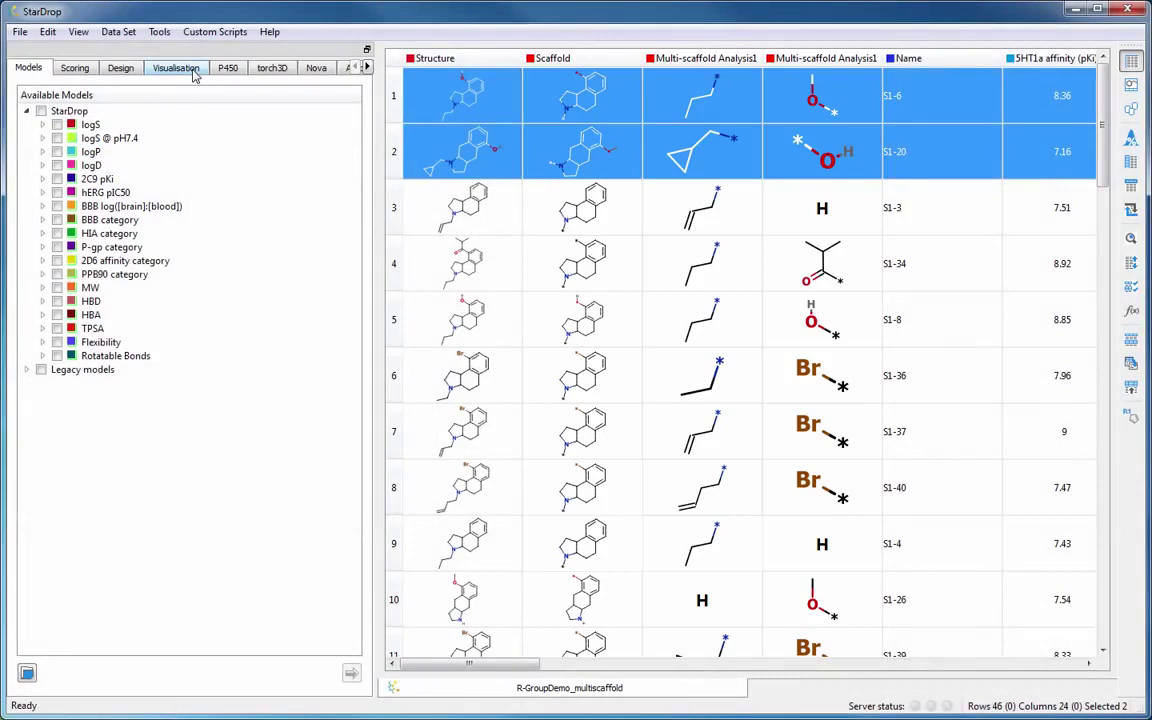
- Create a grid plot with Scaffold on the X axis and Multi-scaffold Analysis1 R2 on the Y axis
left_click(193, 74)
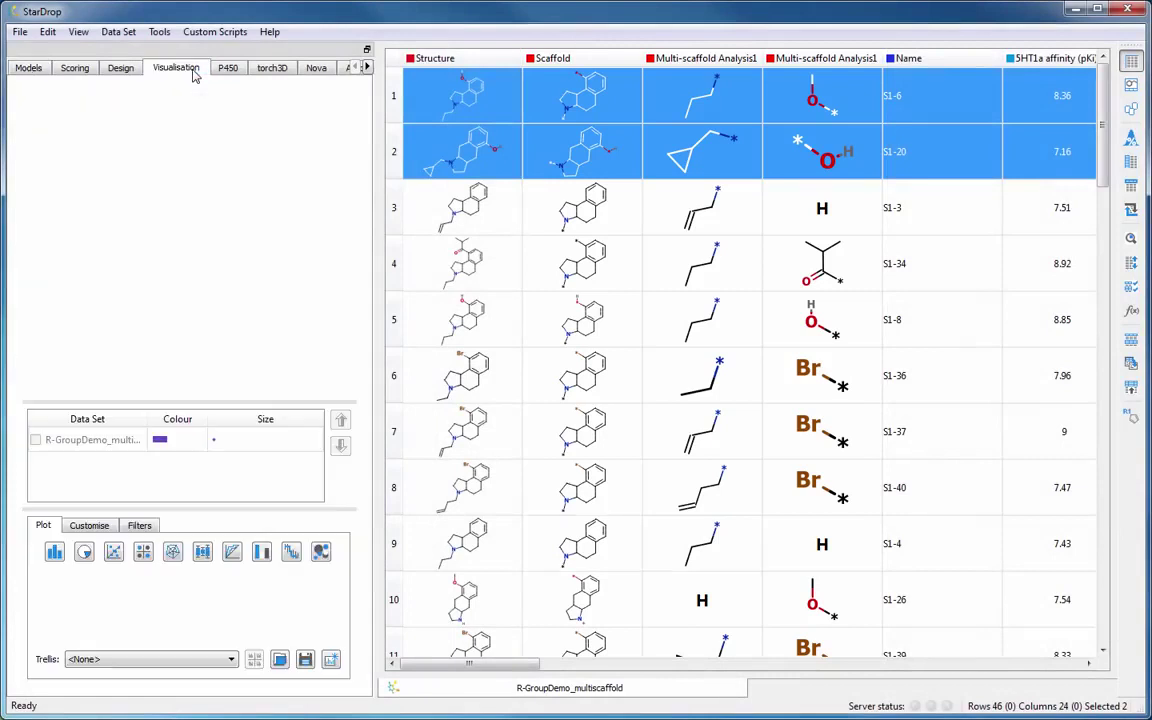
left_click(578, 63)
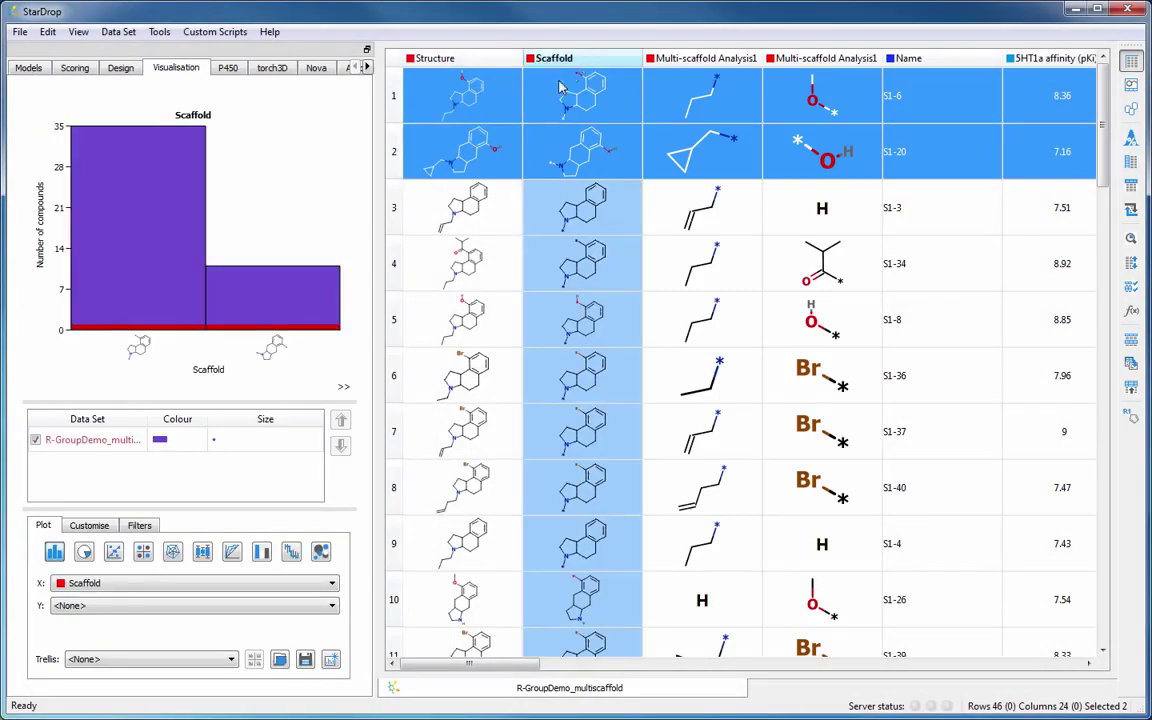
left_click(143, 552)
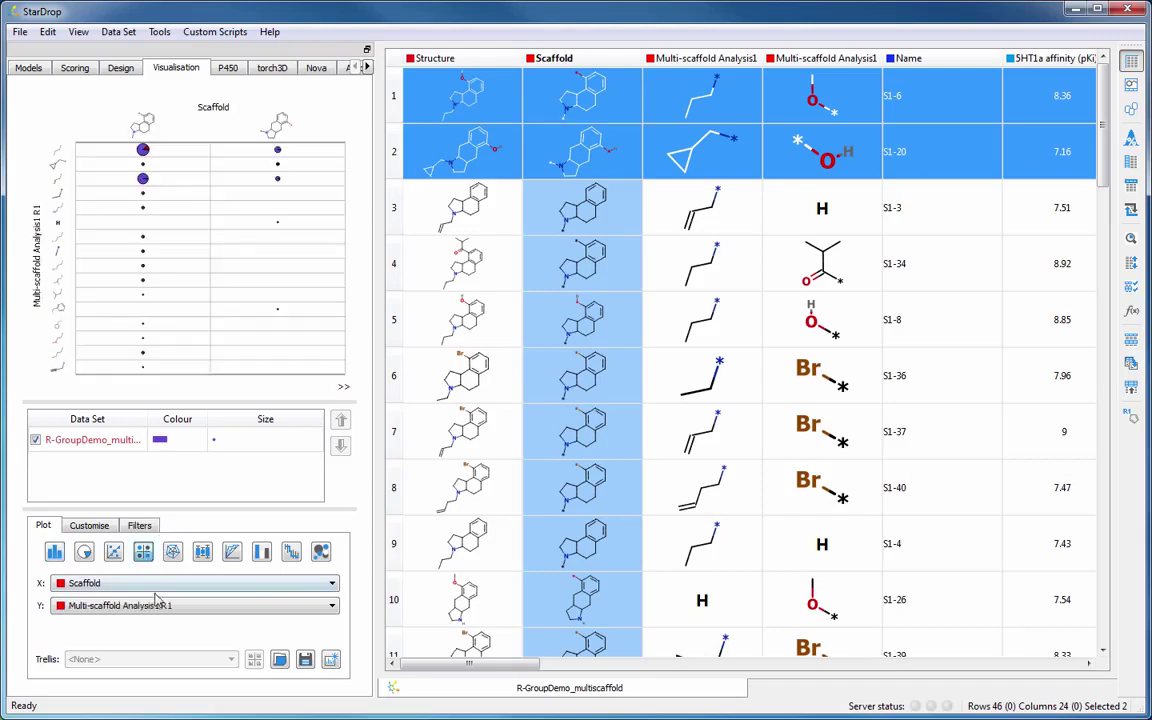
left_click(165, 605)
left_click(168, 642)
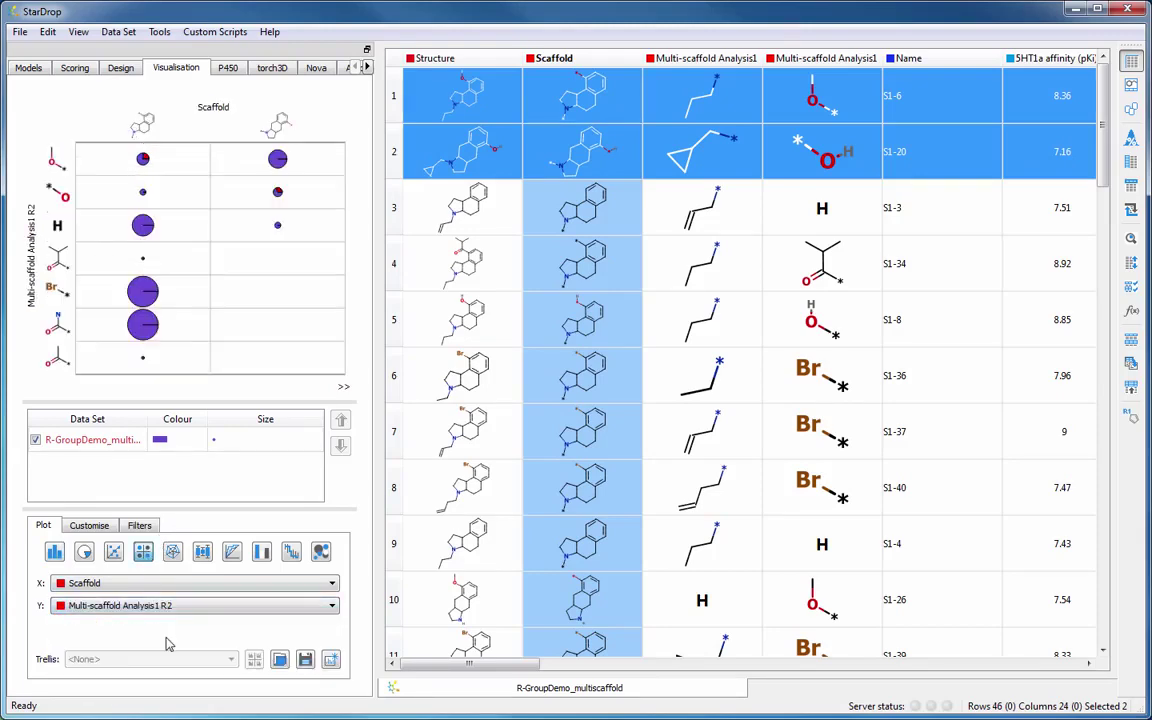
- Colour the grid plot's data points by Multi-scaffold Analysis1 R1
left_click(164, 441)
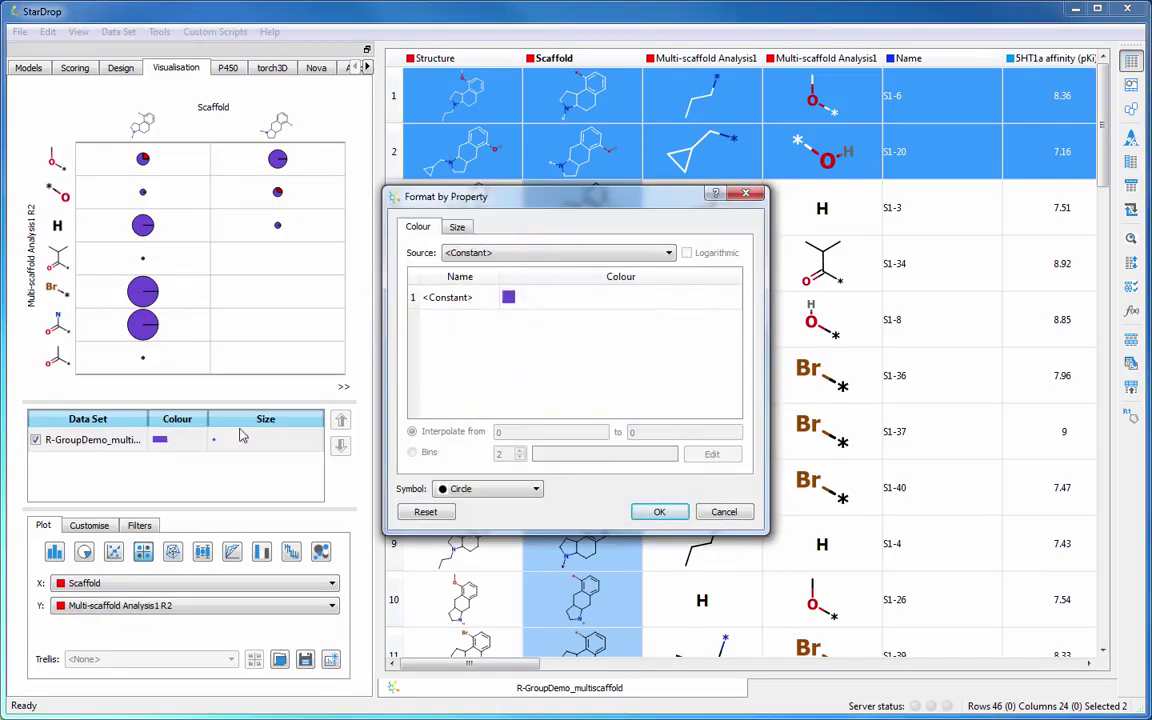
left_click(525, 254)
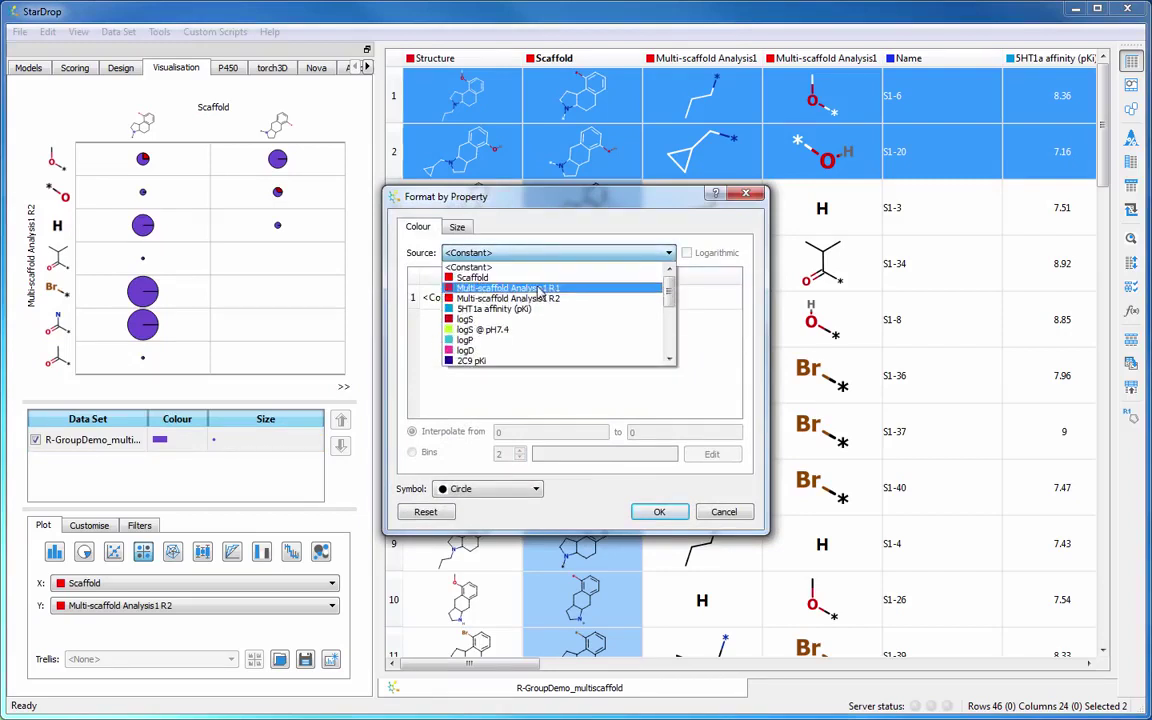
left_click(507, 288)
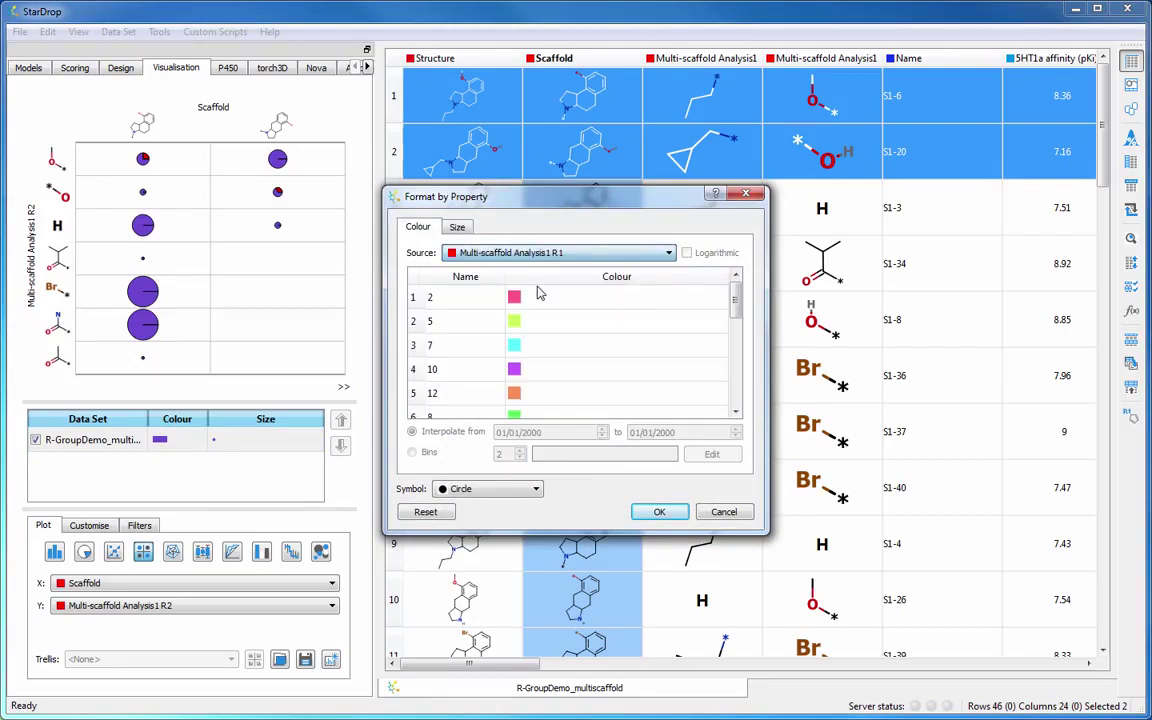
left_click(660, 513)
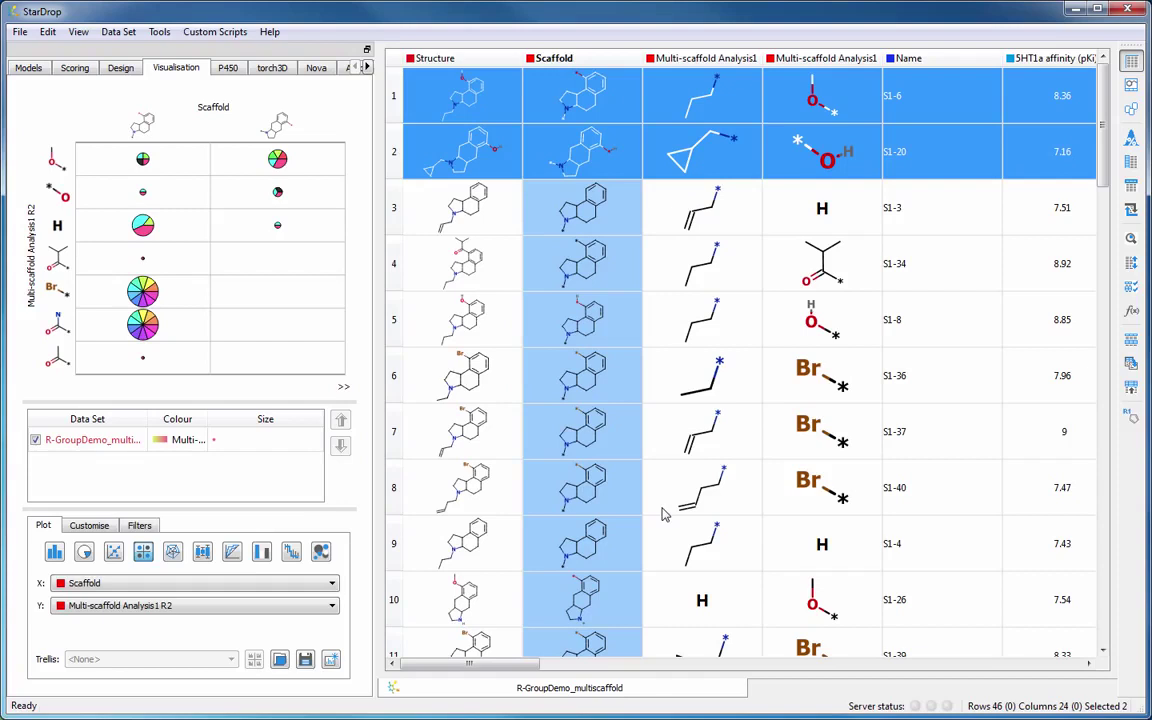